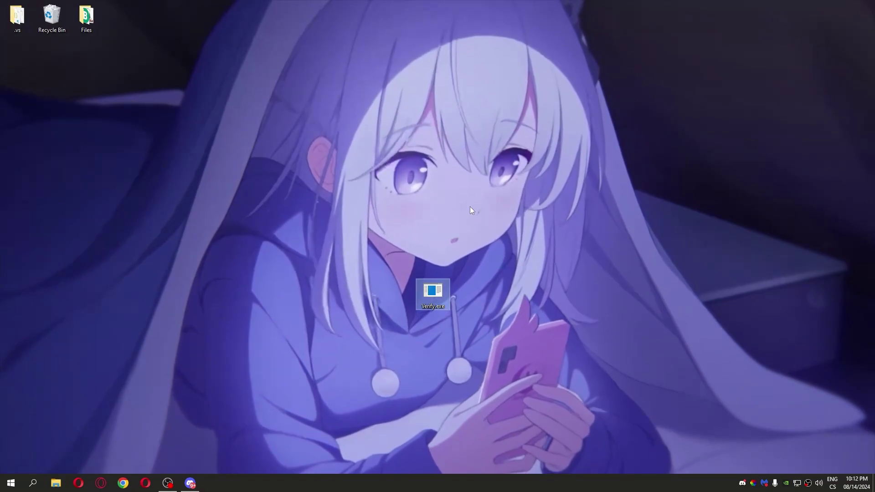
Launch Verify.exe from the desktop so the KHYX Installer window appears.
left_click(468, 206)
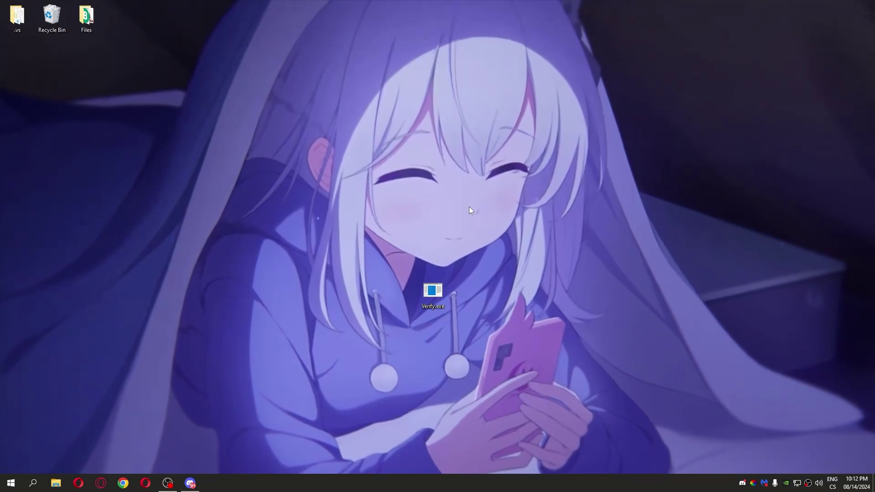
mouse_move(387, 247)
left_mouse_down()
mouse_move(368, 254)
mouse_move(397, 256)
left_mouse_up()
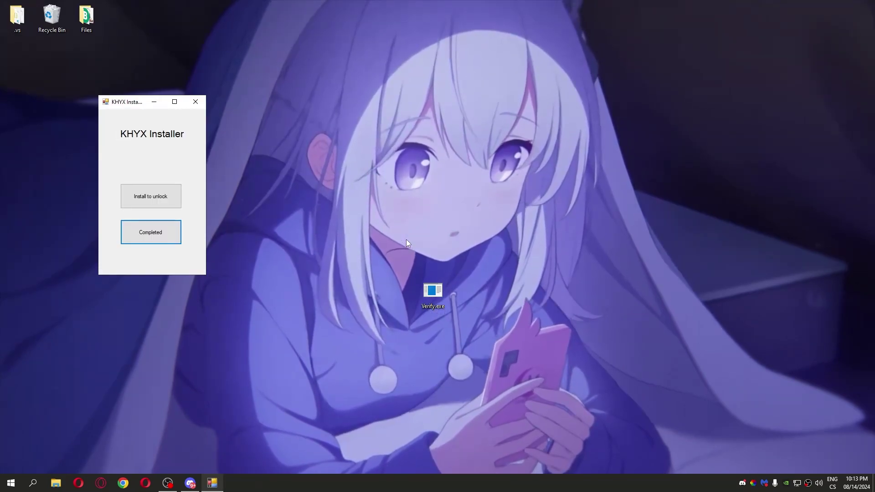
Centre the KHYX Installer and start 'Install to unlock', opening the Download.zip page in Chrome.
mouse_move(115, 105)
left_mouse_down()
mouse_move(413, 163)
mouse_move(405, 172)
left_mouse_up()
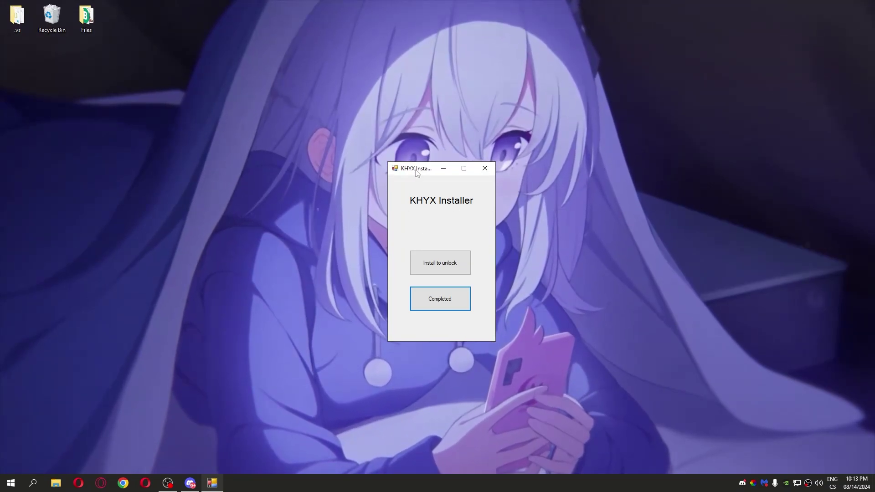
left_click_drag(415, 172, 400, 178)
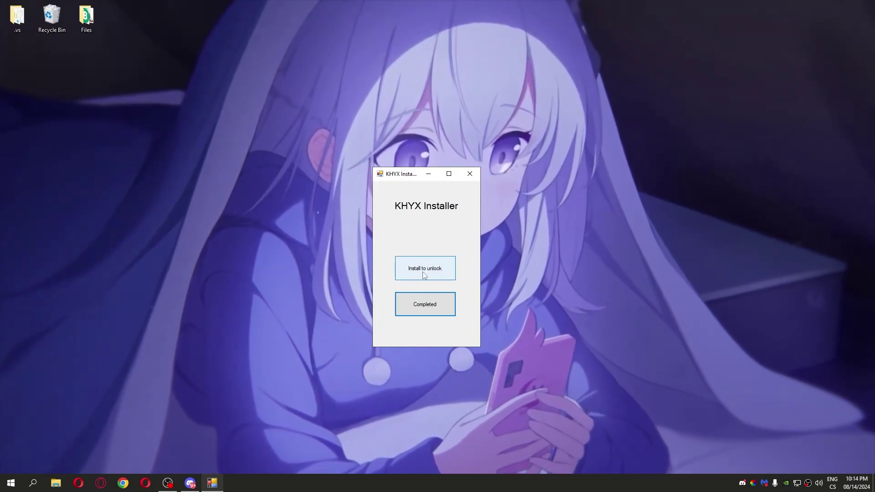
left_click(424, 272)
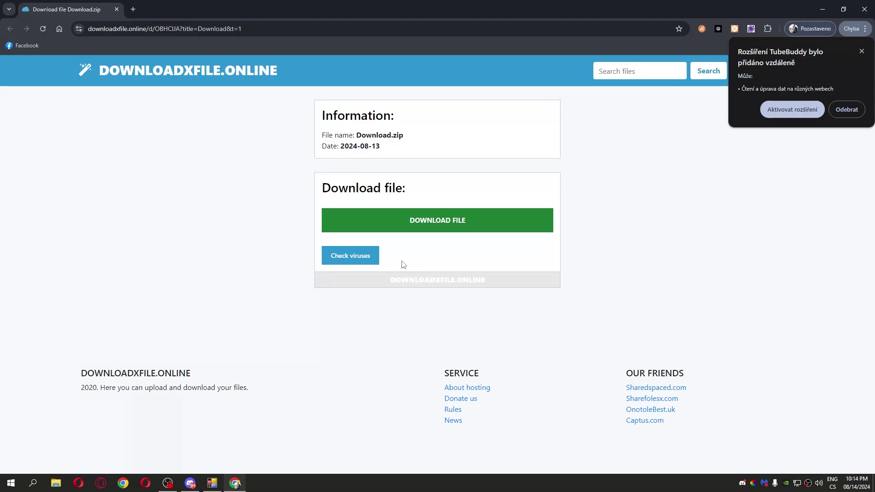
Dismiss the TubeBuddy popup and download 7z2401.msi via DOWNLOAD NOW.
left_click(860, 53)
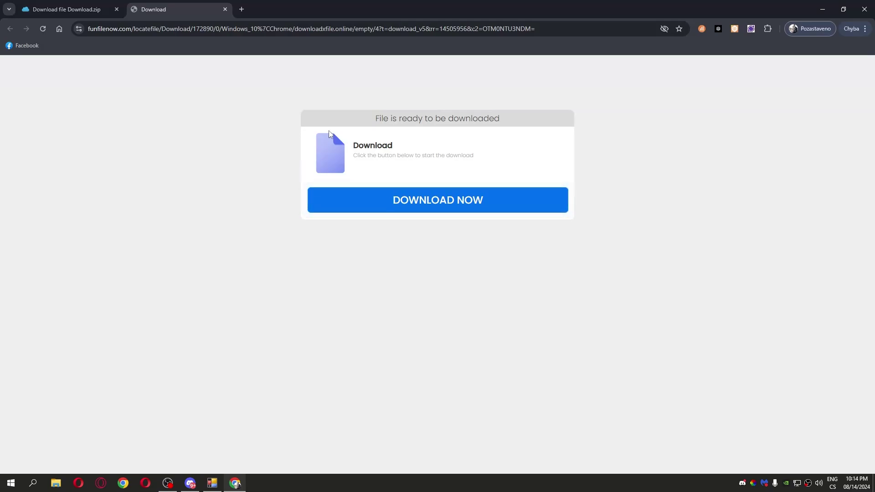
left_click(417, 207)
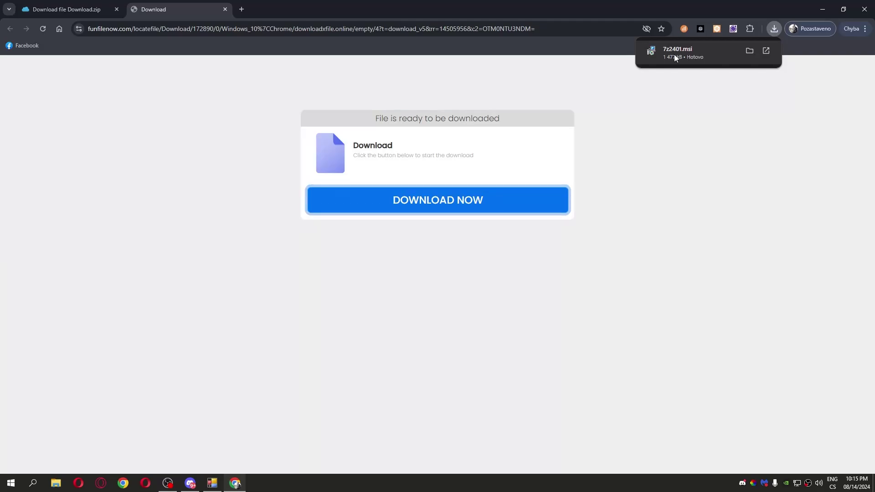
Install 7-Zip 24.01 through its setup wizard and mark the KHYX installer step Completed.
left_click(673, 54)
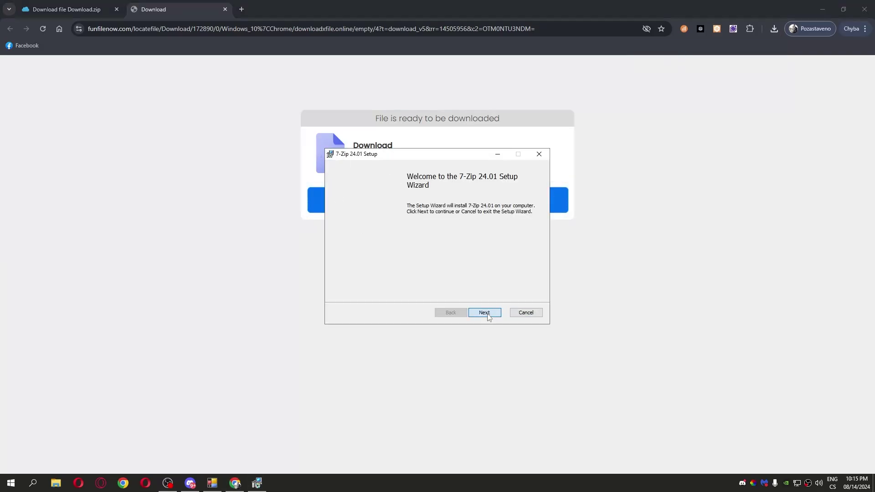
left_click(485, 312)
key("alt+a")
left_click(486, 312)
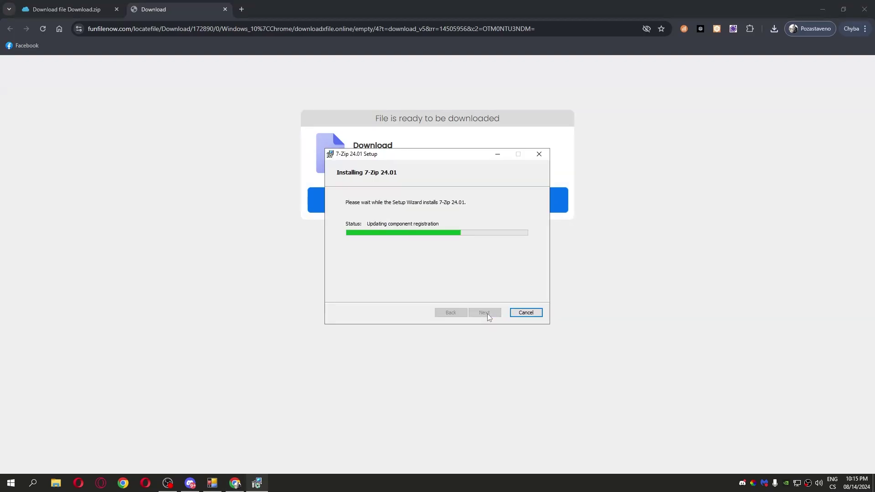
left_click(484, 312)
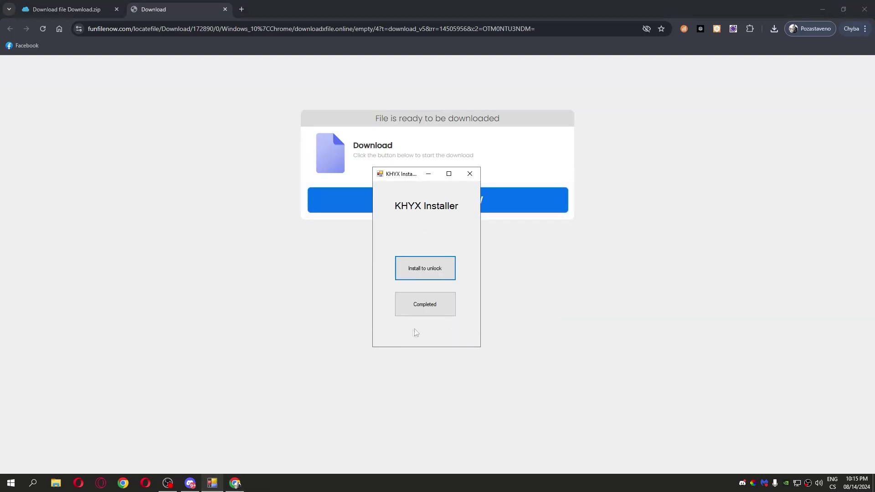
left_click(430, 307)
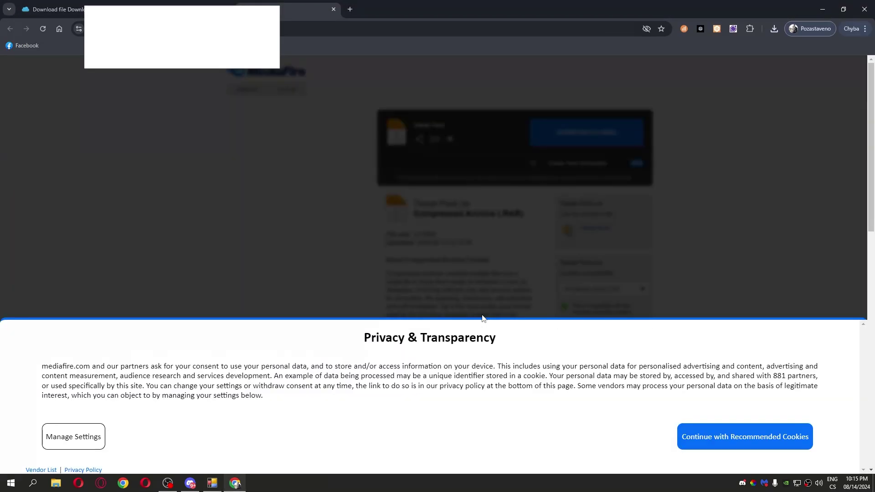
Accept MediaFire's recommended cookies, check Chrome's downloads, and bring up Windows search for Control Panel.
left_click(745, 437)
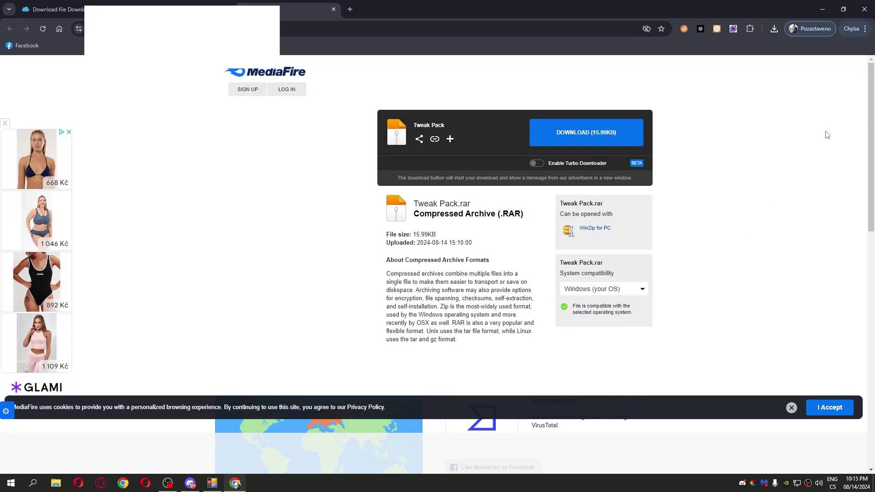
left_click(780, 32)
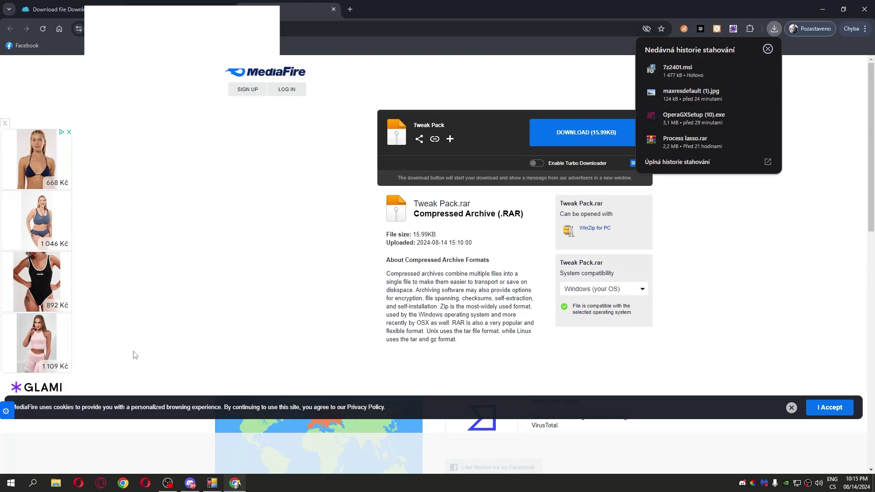
key("super")
type("control")
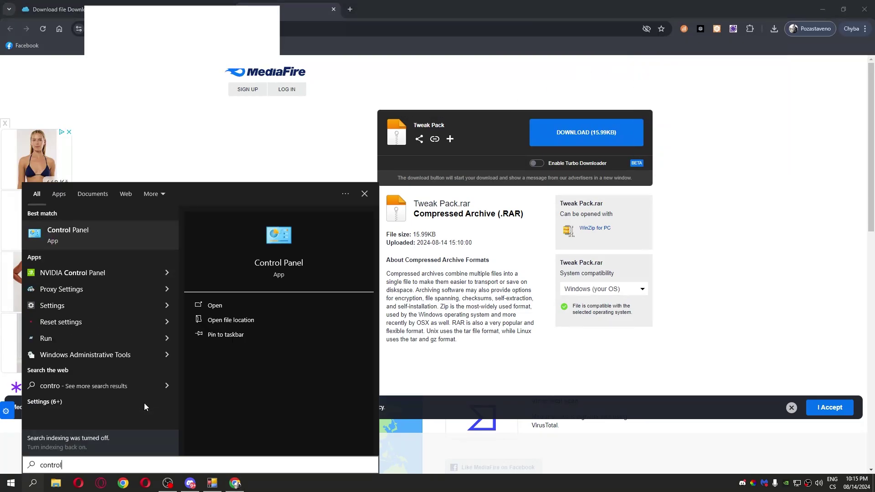
Confirm 7-Zip 24.01 appears in Control Panel's Programs and Features list.
left_click(69, 232)
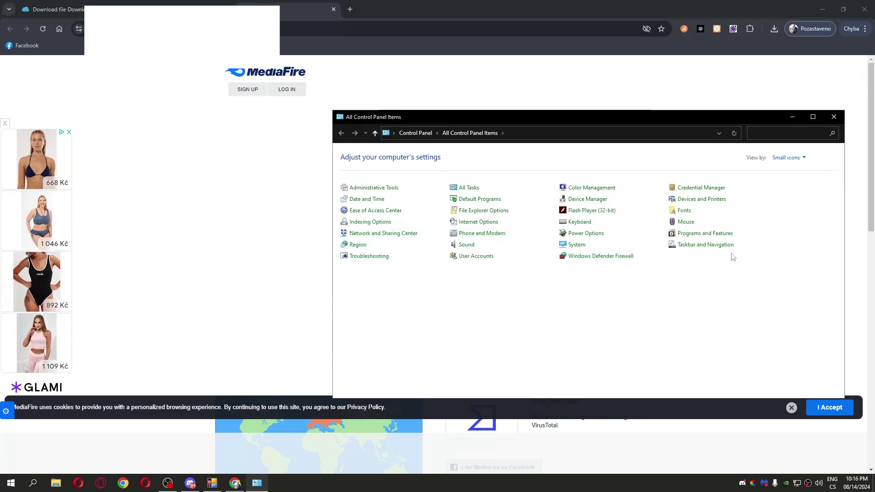
left_click(702, 236)
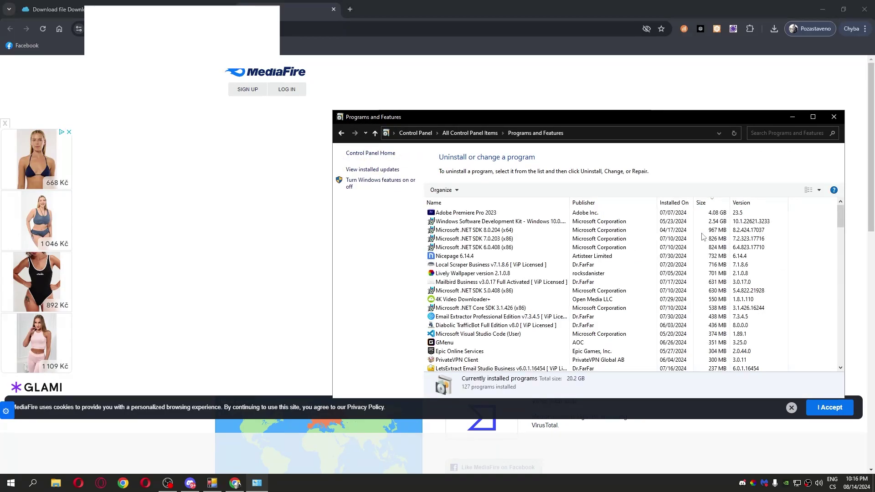
left_click_drag(552, 120, 425, 135)
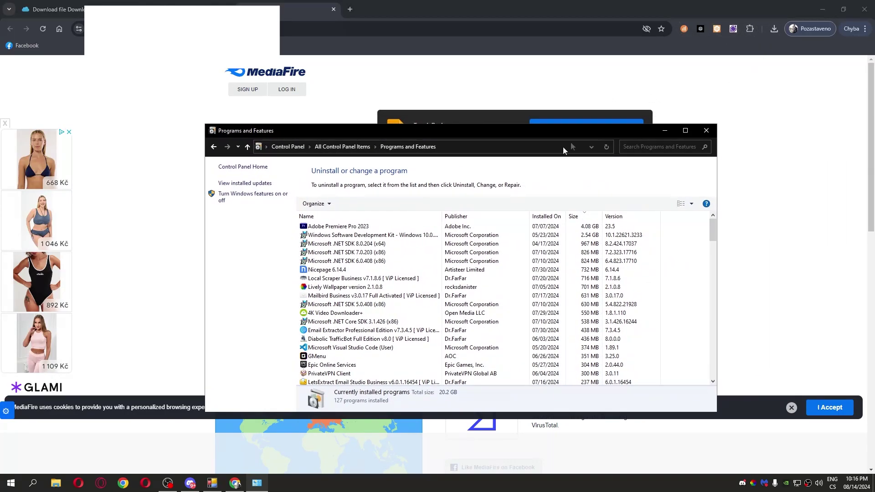
left_click(390, 244)
key("7")
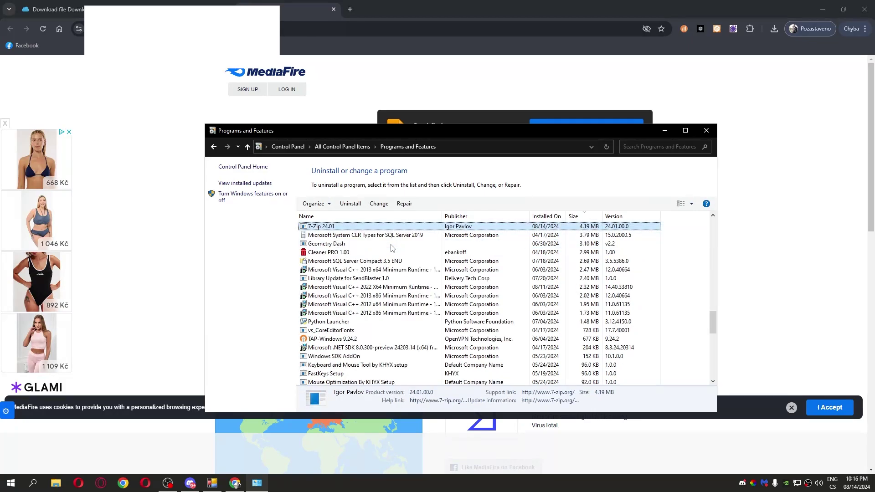
right_click(318, 227)
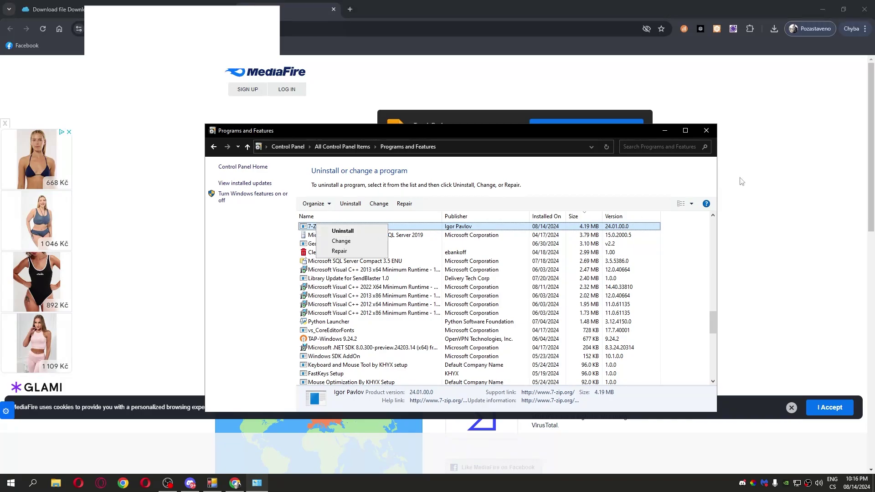
Return to the MediaFire page and download Tweak Pack.rar.
right_click(712, 132)
left_click(712, 134)
left_click(581, 130)
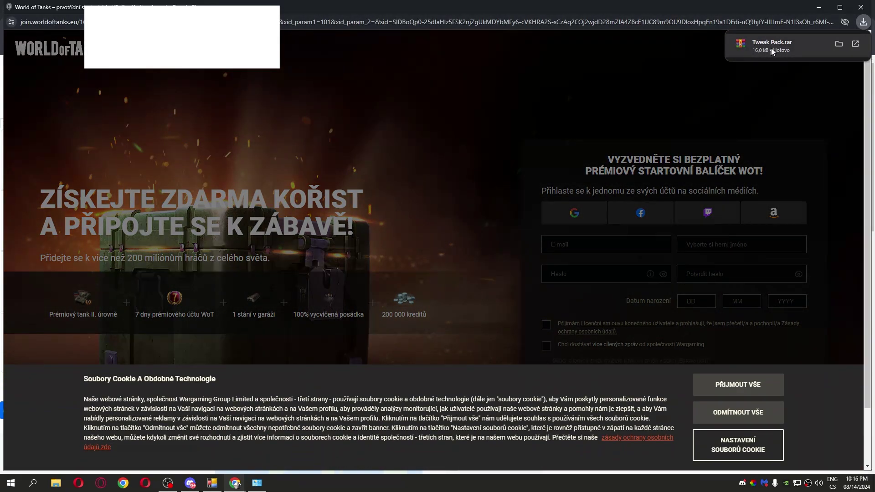
Extract the Tweak Pack folder from Tweak Pack.rar onto the desktop and close WinRAR and the KHYX Installer.
left_click(773, 43)
left_click(818, 7)
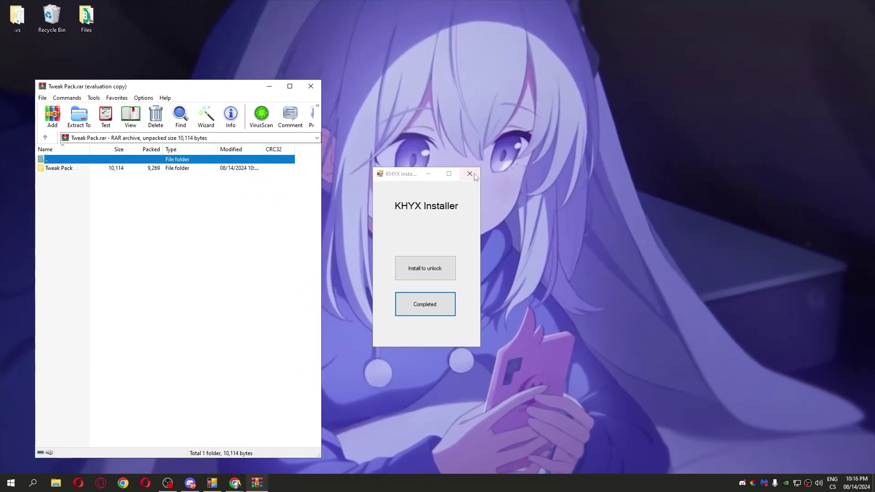
left_click(469, 174)
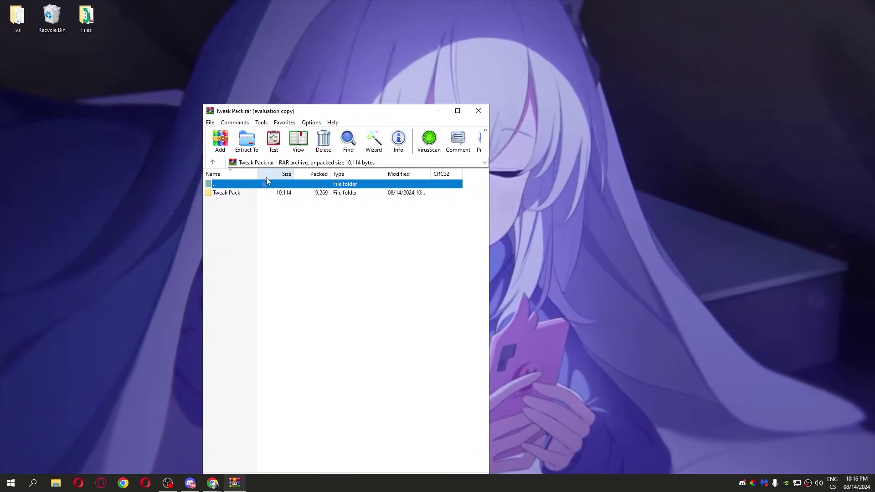
mouse_move(230, 193)
left_mouse_down()
mouse_move(304, 211)
mouse_move(537, 198)
mouse_move(433, 244)
left_mouse_up()
left_click(477, 111)
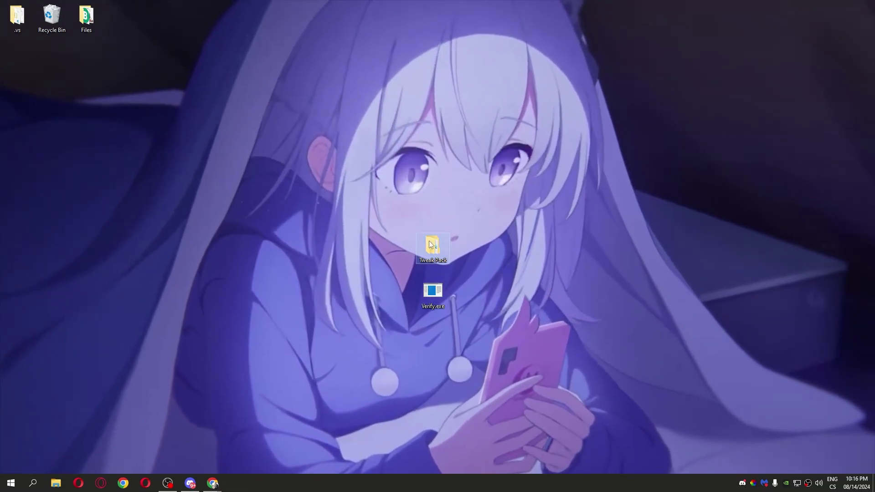
Browse into Tweak Pack > Tweaks pack > FPS BOOSTS > Batch Files.
double_click(433, 245)
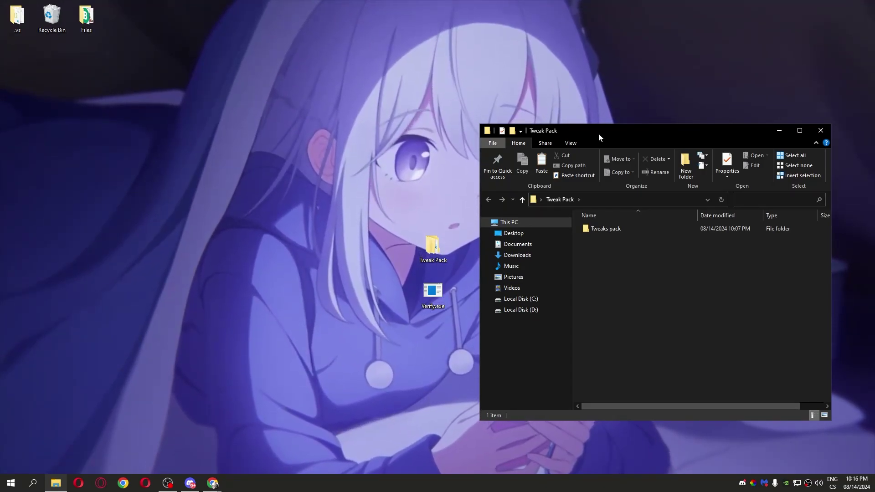
left_click_drag(596, 133, 360, 95)
double_click(362, 192)
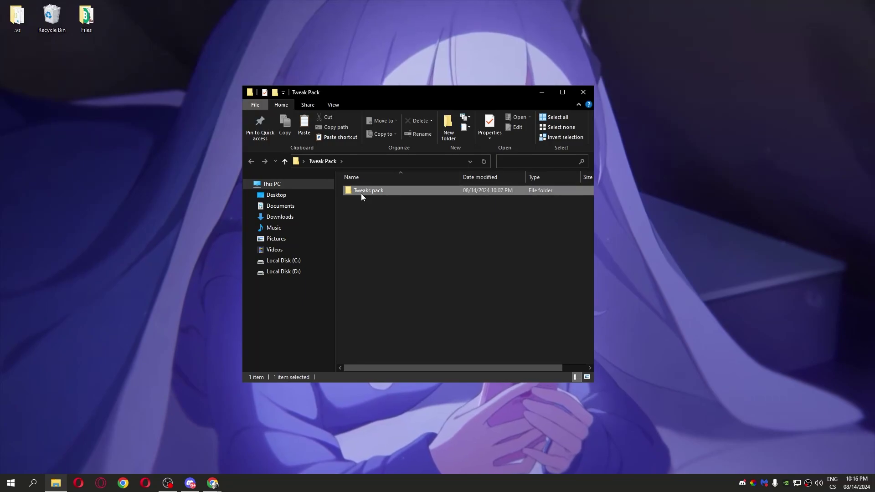
left_click_drag(378, 274, 390, 288)
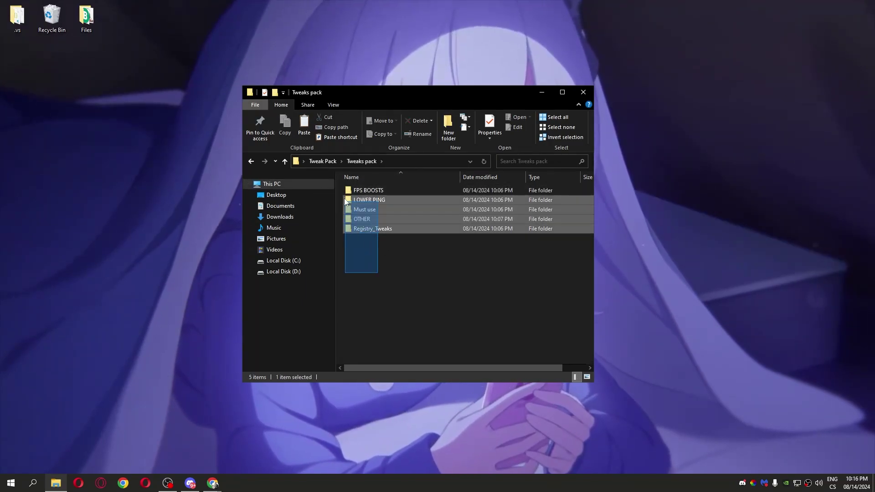
double_click(371, 193)
double_click(369, 190)
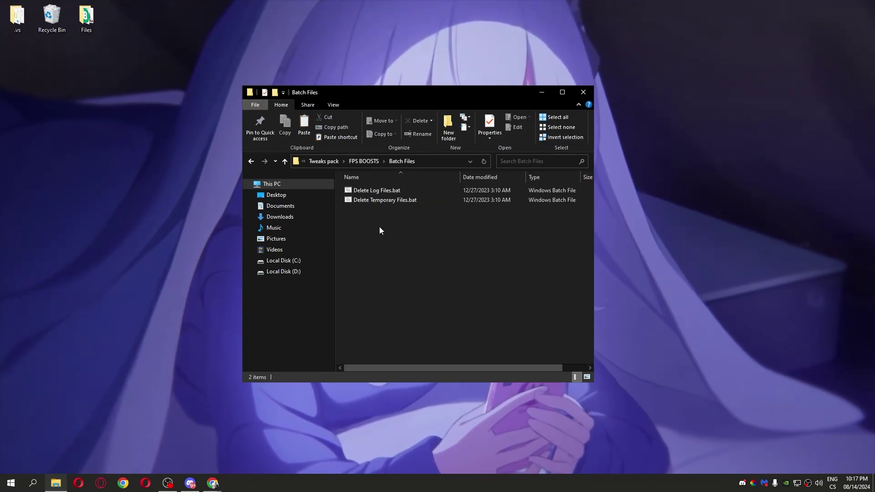
left_click_drag(428, 102, 407, 125)
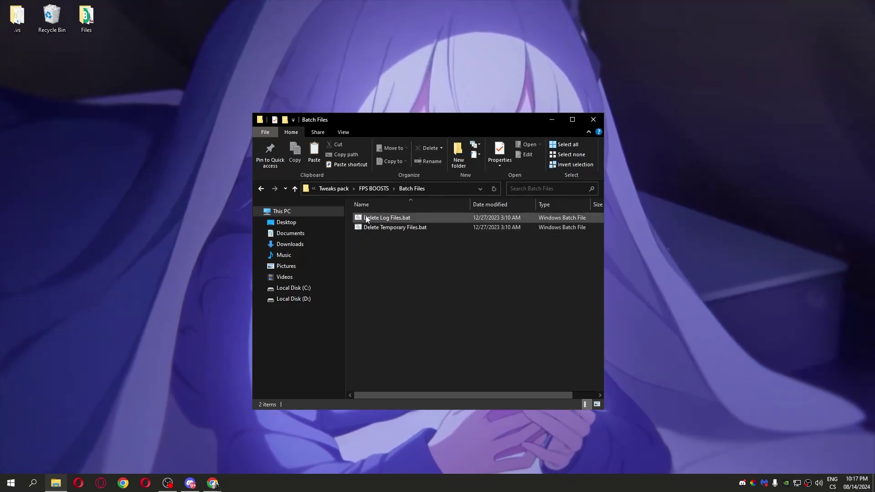
Run Delete Log Files.bat and Delete Temporary Files.bat as administrator, then return to FPS BOOSTS.
right_click(364, 218)
left_click(406, 262)
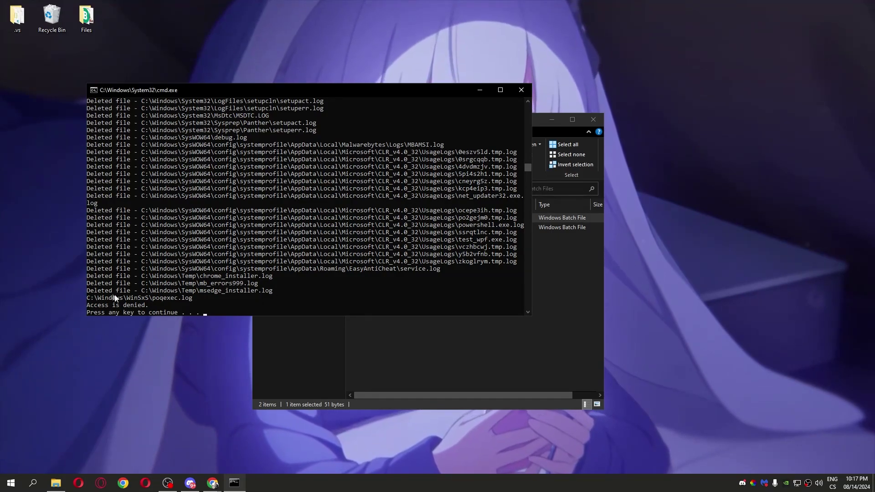
key("Return")
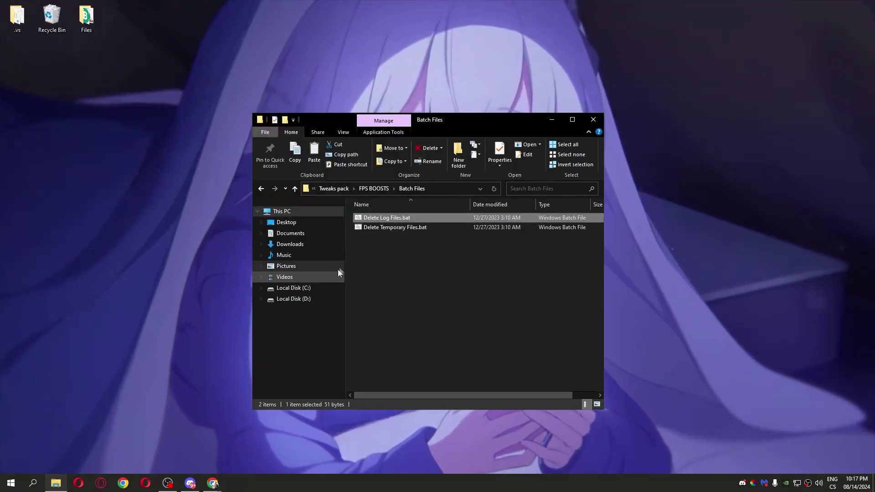
right_click(387, 230)
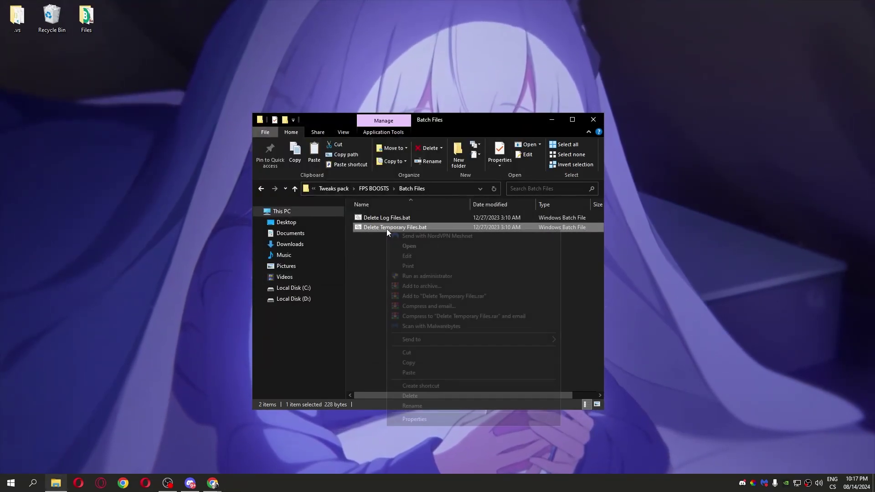
left_click(418, 276)
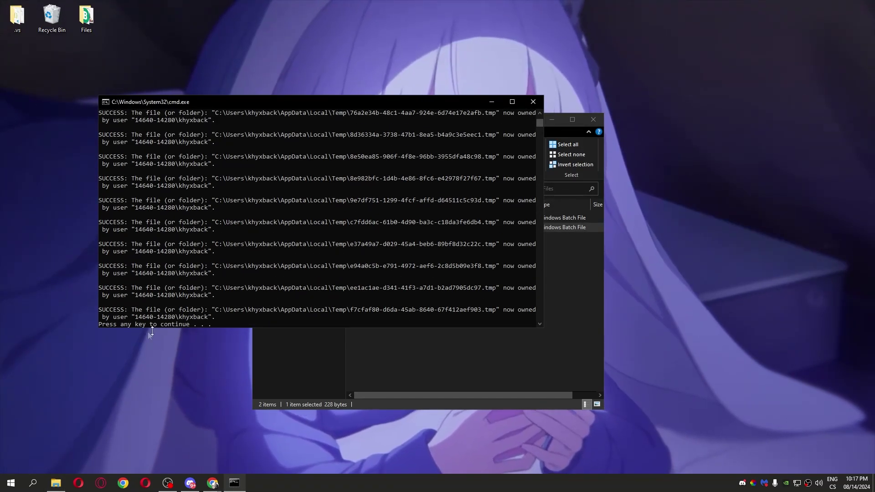
key("Return")
left_click(261, 190)
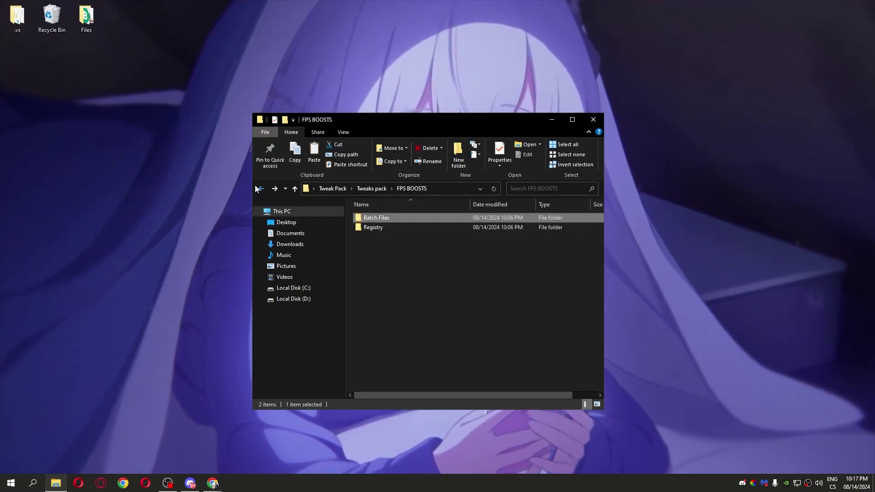
In the Registry folder, add Disable Automatic Driver Updates, Disable Driver Searching and Disable LargeSystemCache to the registry.
double_click(388, 229)
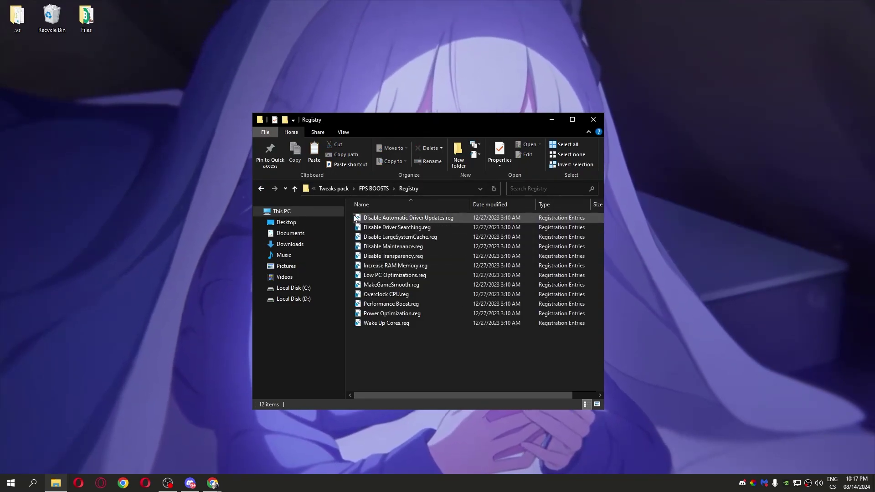
double_click(430, 219)
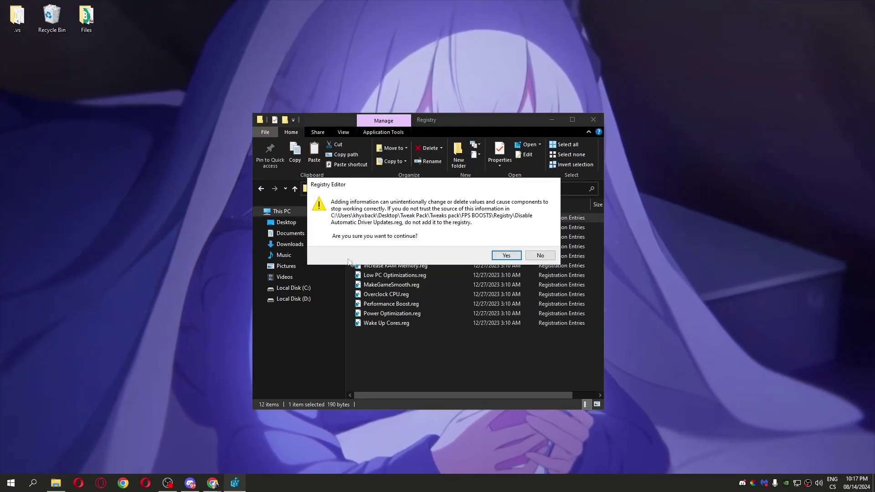
left_click(505, 256)
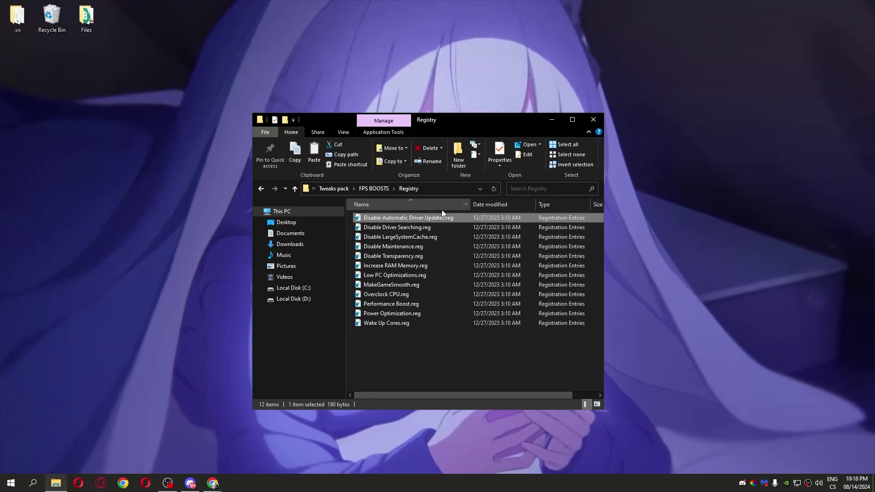
double_click(384, 228)
left_click(547, 254)
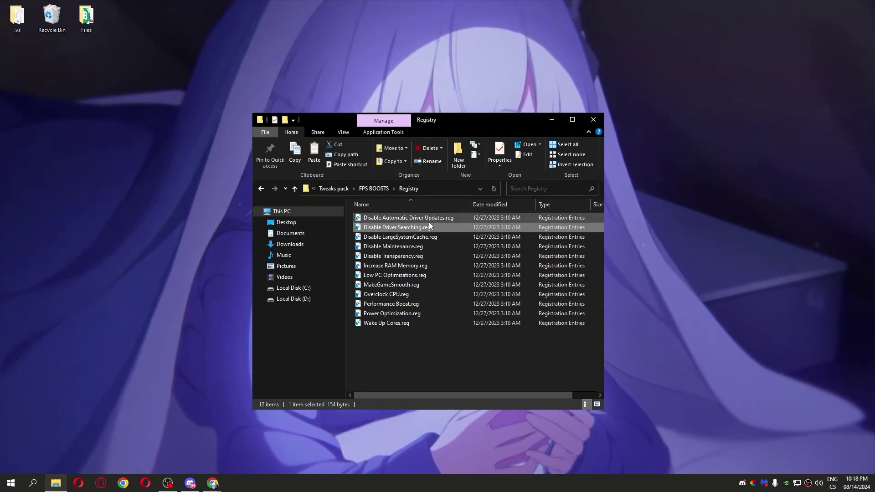
left_click(428, 218)
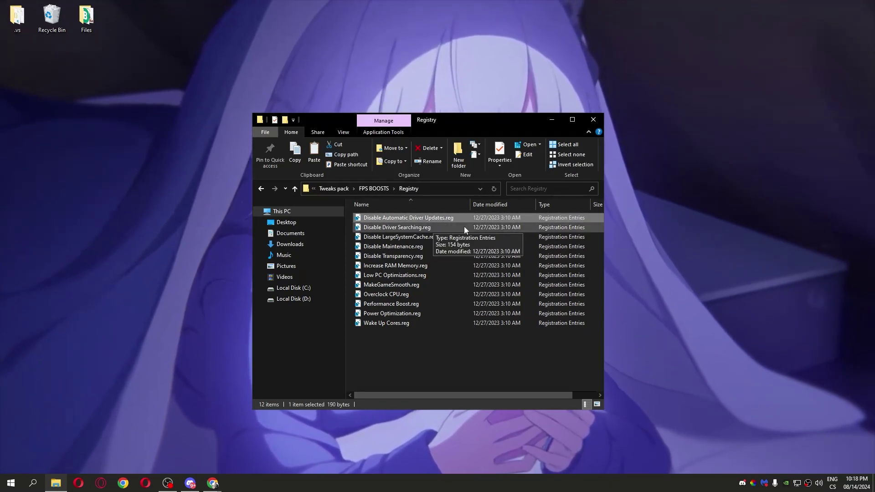
left_click(418, 229)
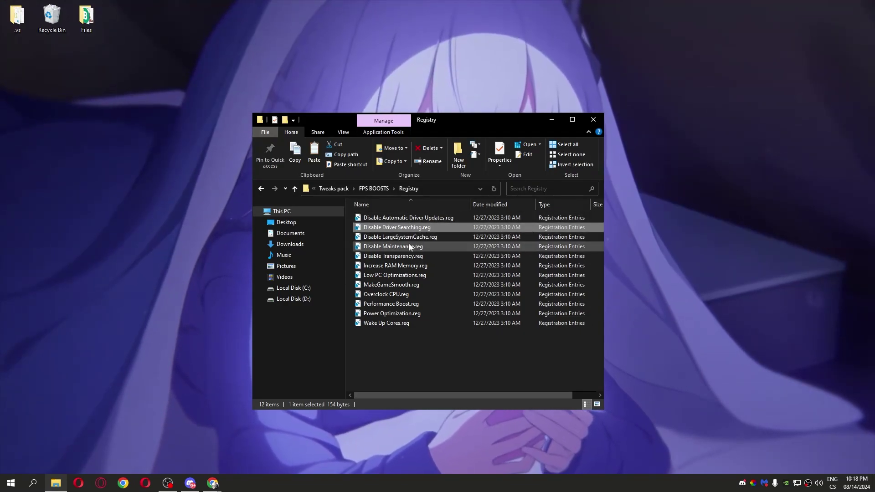
double_click(445, 237)
left_click(506, 255)
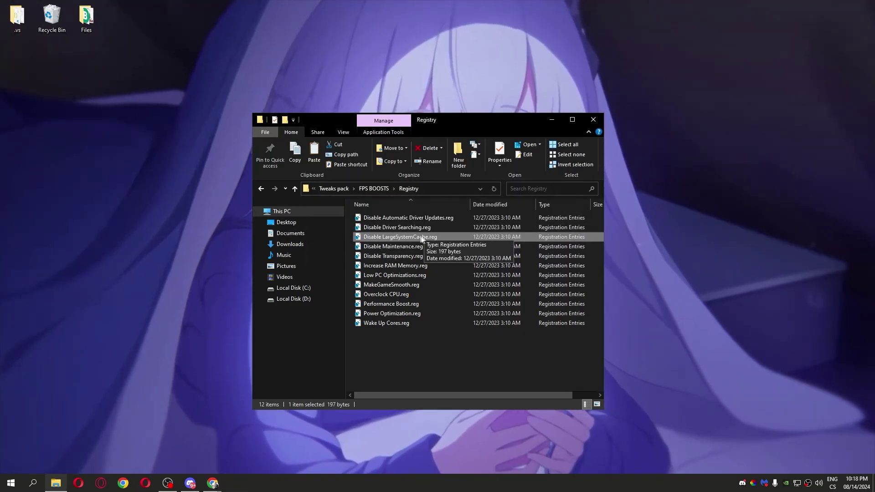
Add Disable Transparency, Increase RAM Memory and Low PC Optimizations to the registry.
left_click(407, 246)
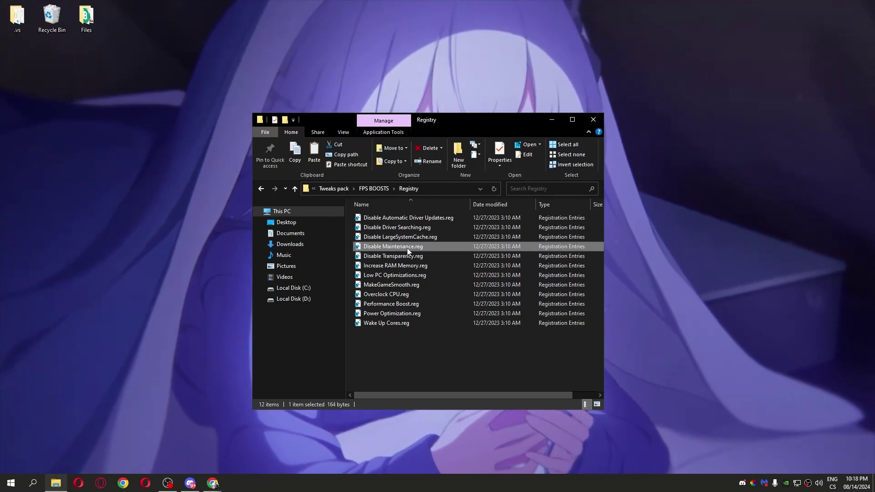
double_click(420, 256)
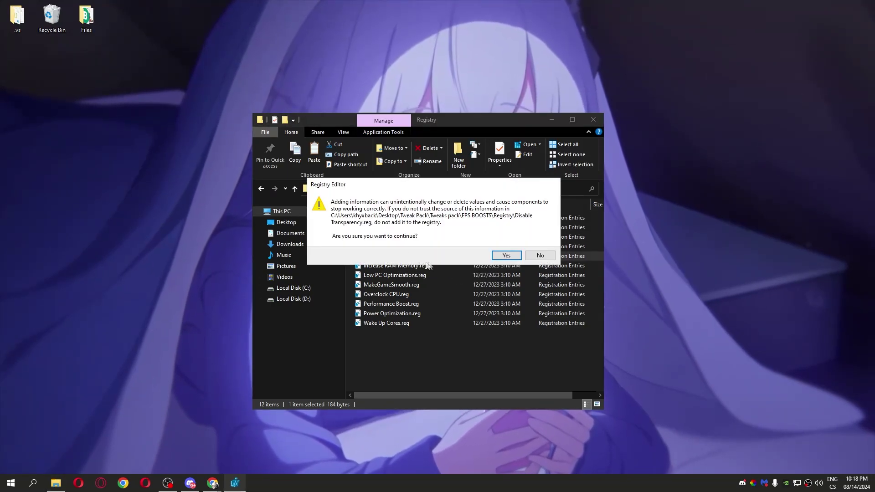
left_click(508, 256)
double_click(425, 267)
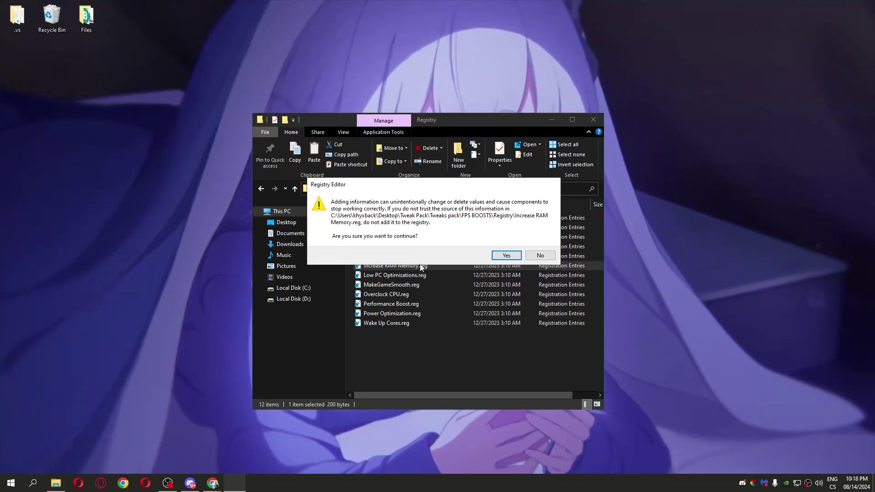
key("Return")
key("Return")
double_click(424, 275)
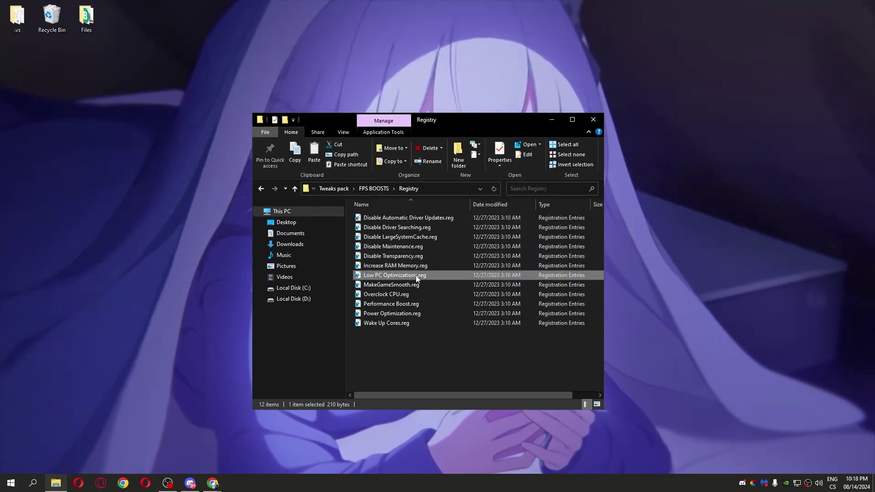
key("Return")
key("Return")
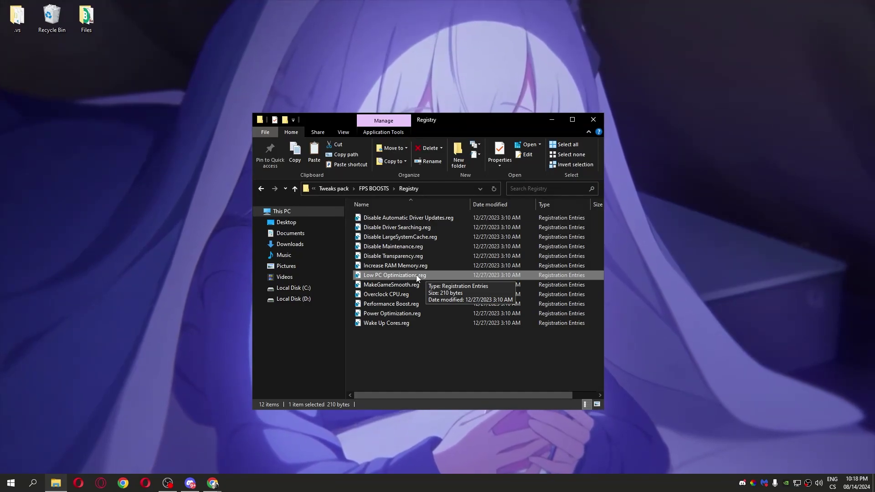
Add MakeGameSmooth, Overclock CPU, Performance Boost, Power Optimization and Wake Up Cores to the registry.
double_click(385, 286)
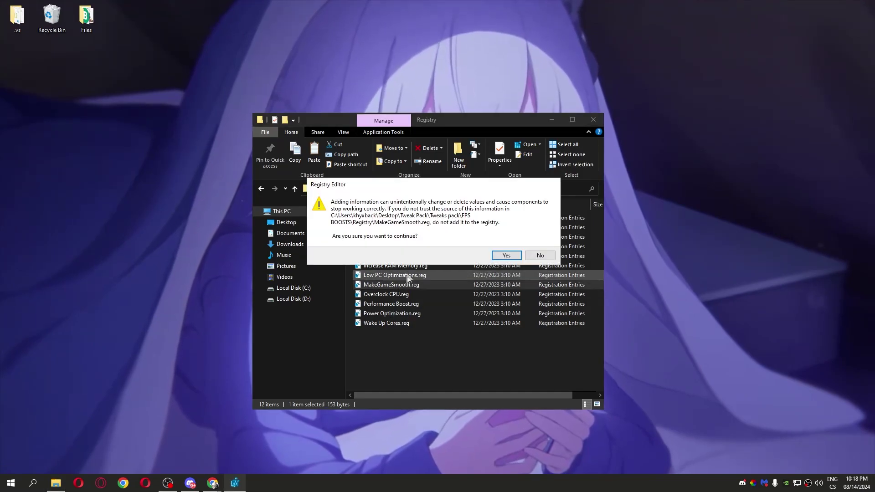
key("Escape")
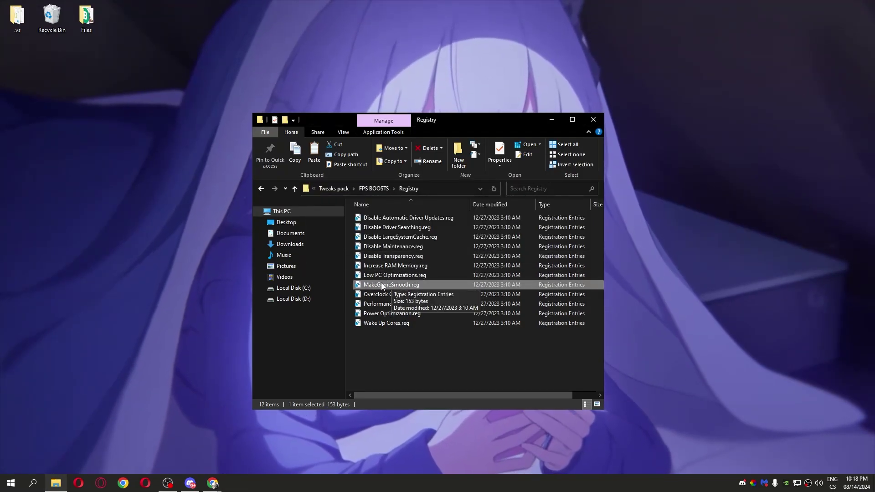
double_click(392, 294)
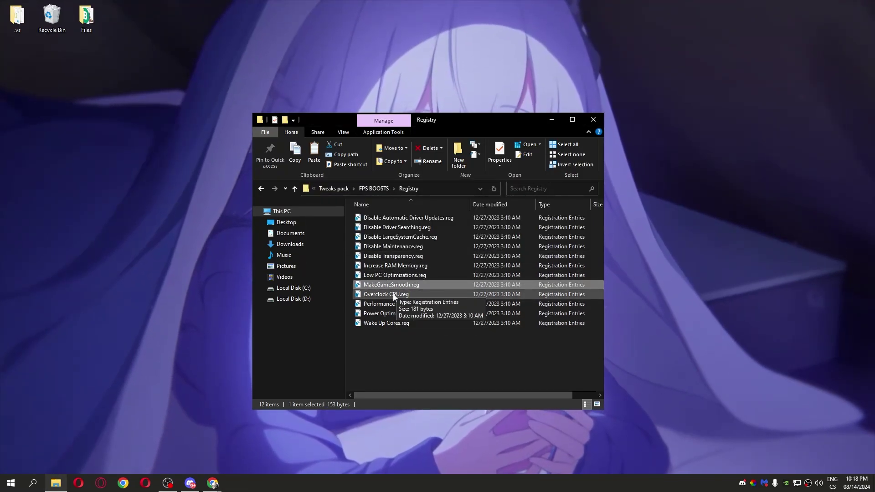
key("Escape")
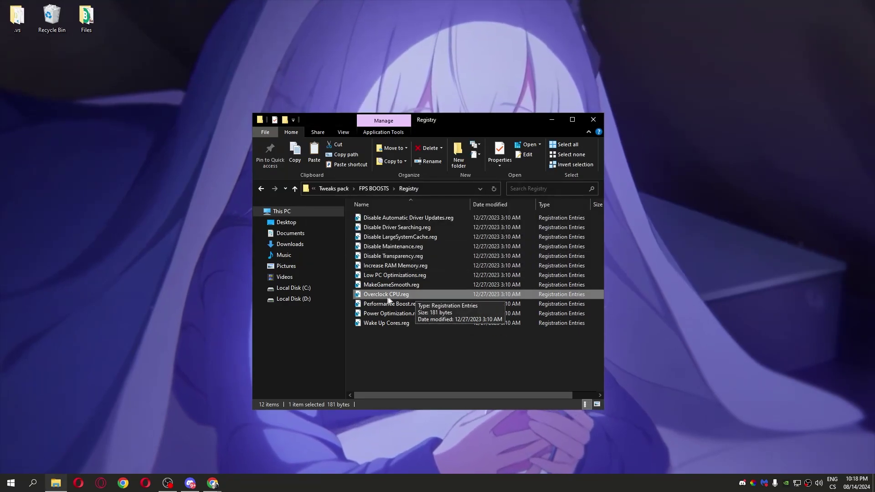
double_click(390, 303)
key("Escape")
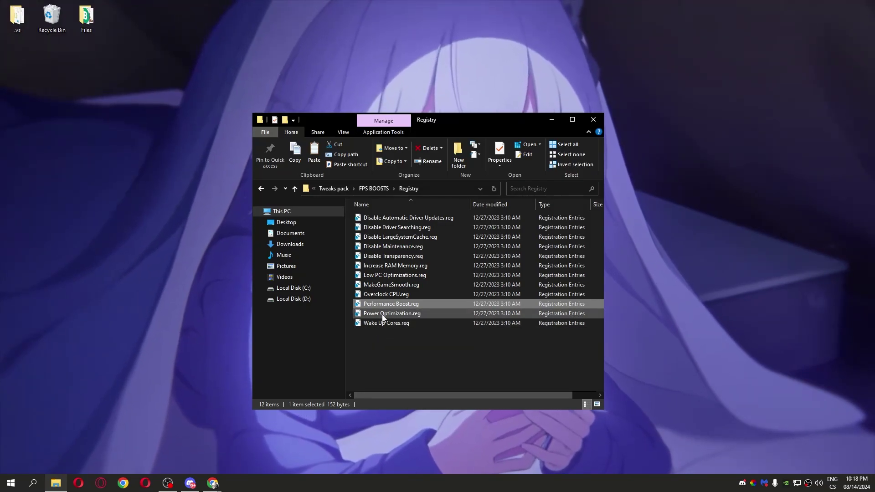
double_click(383, 315)
key("Return")
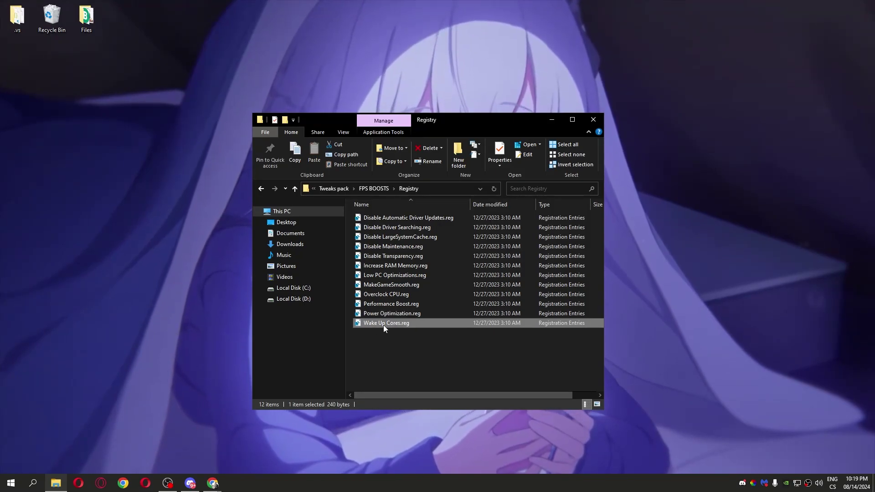
double_click(384, 325)
key("Return")
From LOWER PING's Batch Files, run BandwidthLimit and deleteprefetch as administrator.
left_click(260, 189)
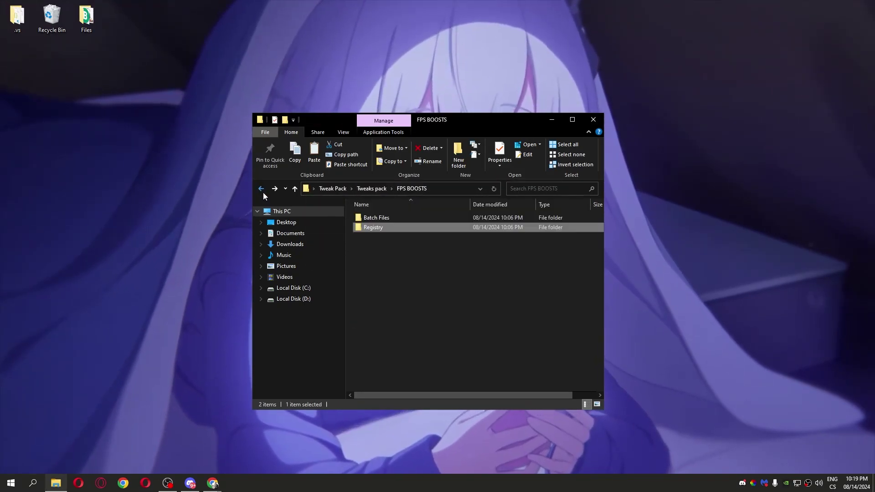
left_click(260, 189)
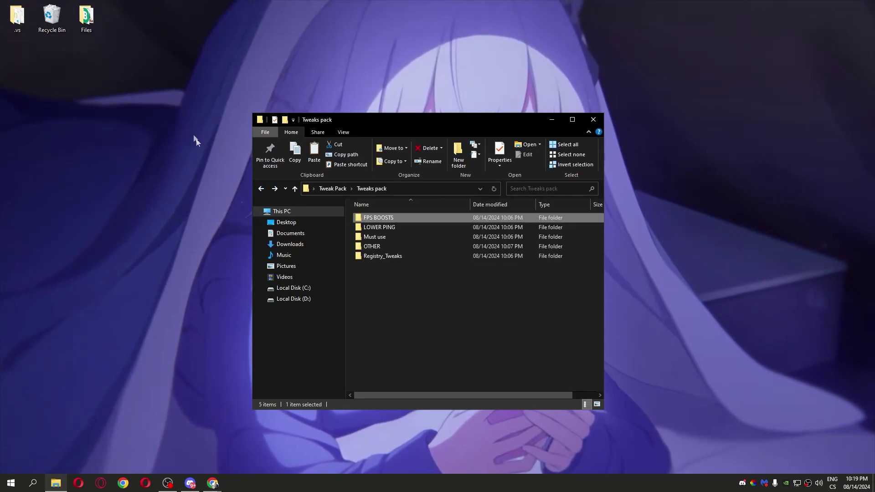
double_click(377, 227)
double_click(369, 219)
left_click(384, 217)
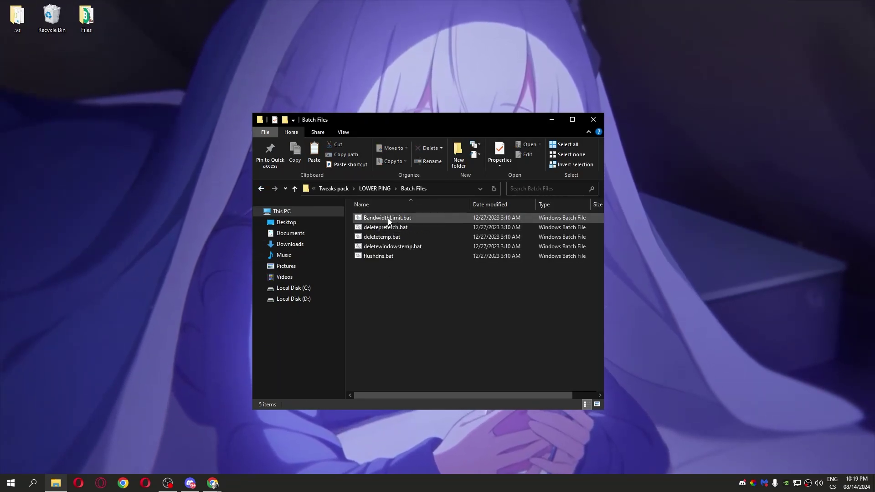
right_click(386, 218)
left_click(409, 259)
right_click(359, 227)
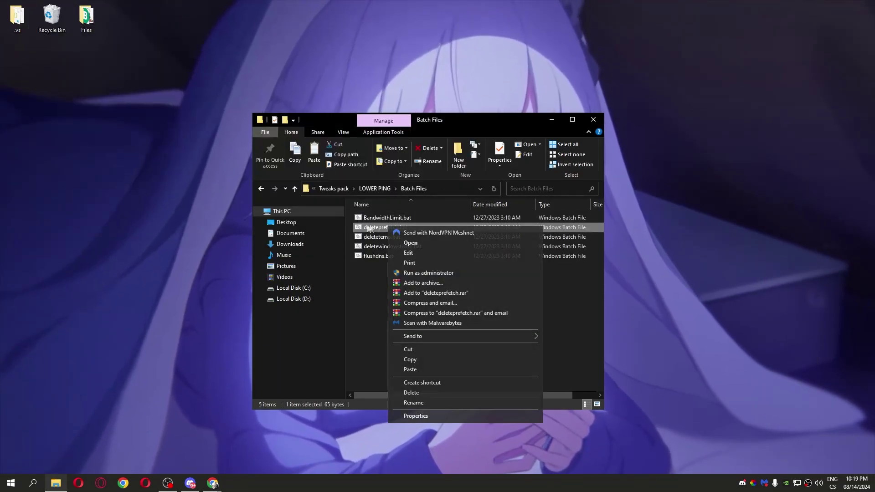
left_click(413, 274)
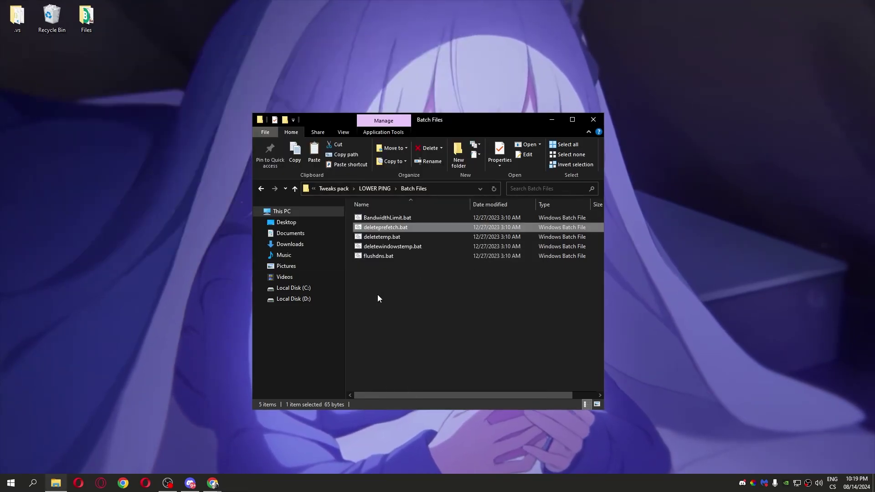
Run deletetemp, deletewindowstemp and flushdns as administrator, closing the flushdns window.
left_click(381, 236)
right_click(381, 236)
left_click(399, 286)
left_click(382, 246)
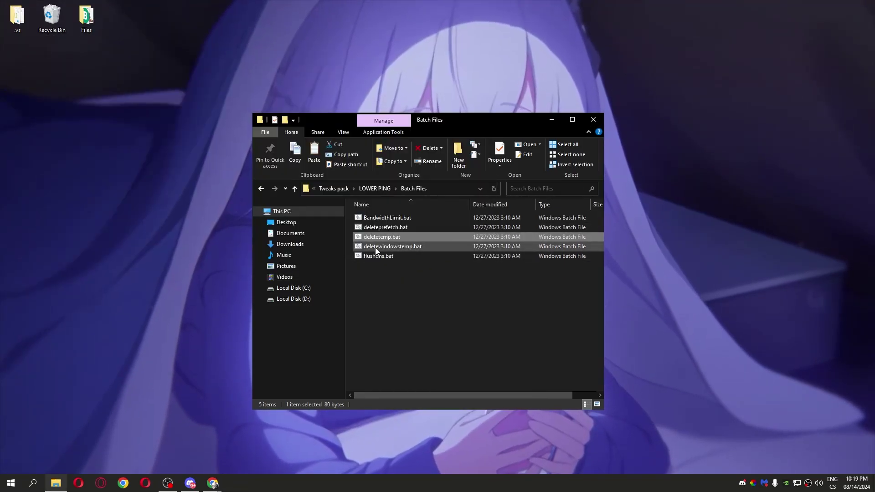
right_click(383, 246)
left_click(424, 293)
right_click(390, 257)
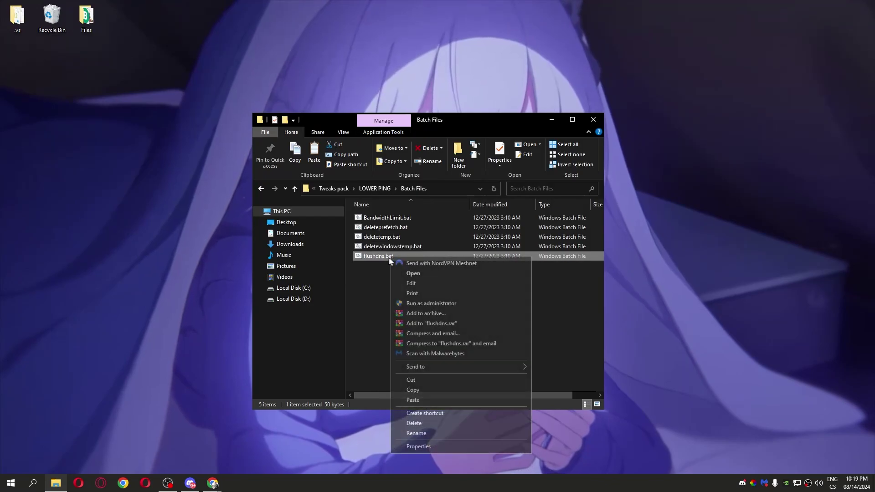
left_click(414, 303)
key("Return")
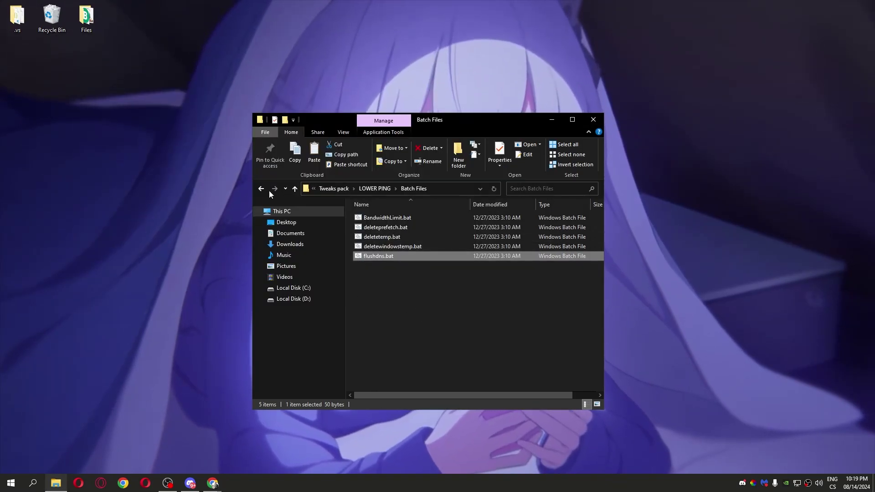
Merge DoNotHoldNicBuffers, Lower Delay and Smooth from LOWER PING's Registry Files into the registry.
left_click(266, 192)
left_click(383, 230)
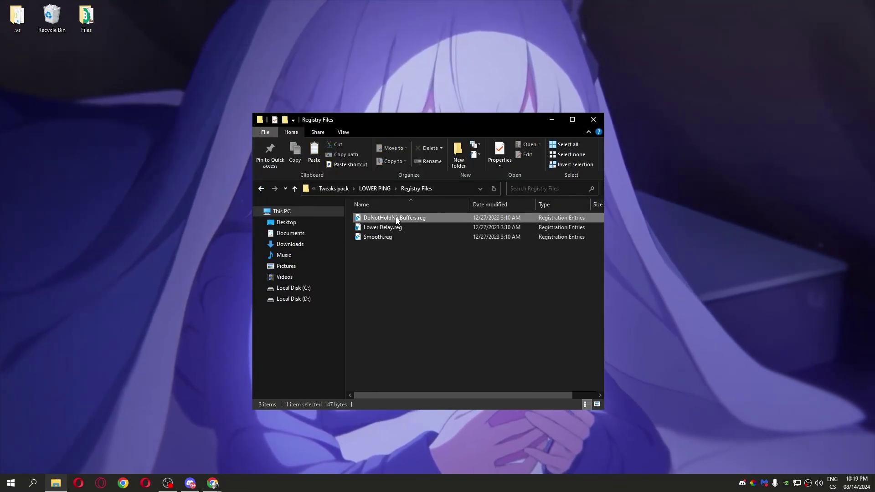
double_click(396, 219)
key("Return")
double_click(399, 227)
key("Return")
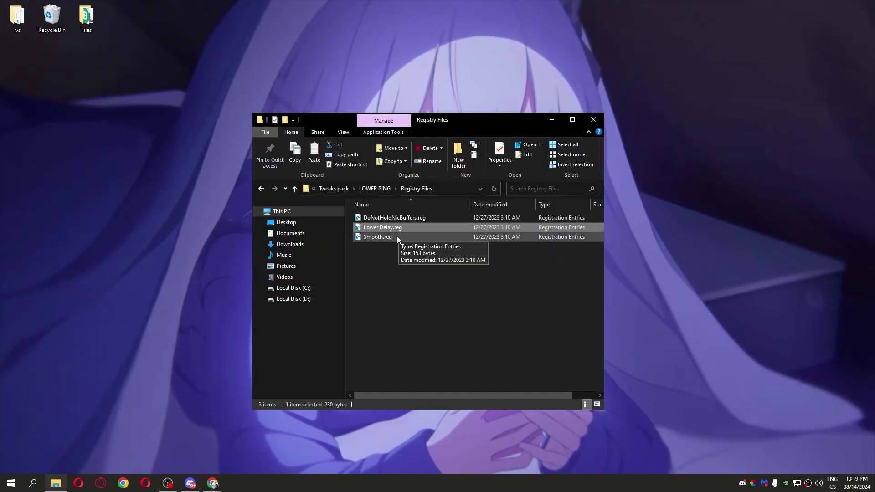
double_click(397, 236)
key("Return")
key("Return")
In Must use, handle DWM_-_Blur_Disable.REG and merge Lower_Delay.reg, then return to Tweaks pack.
left_click(260, 189)
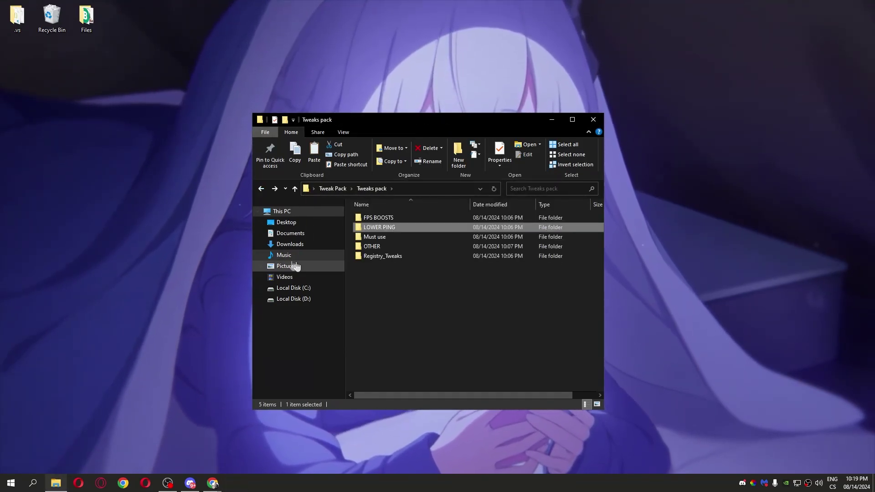
double_click(375, 236)
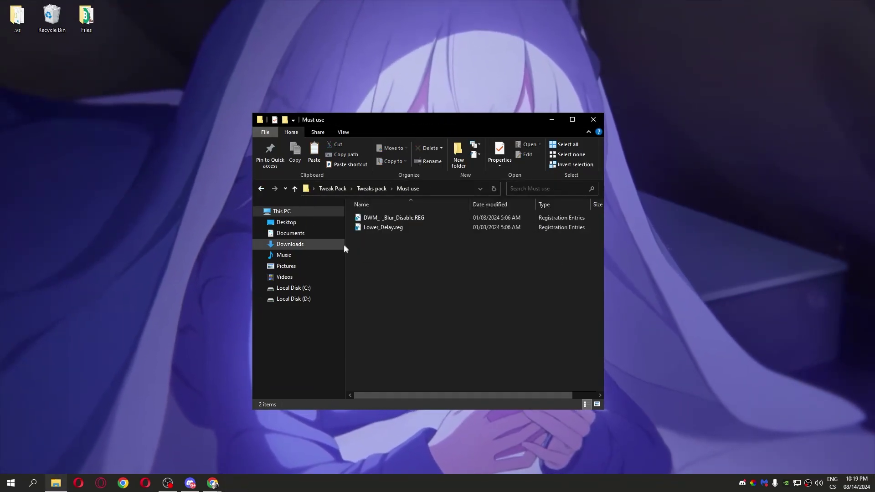
left_click(369, 219)
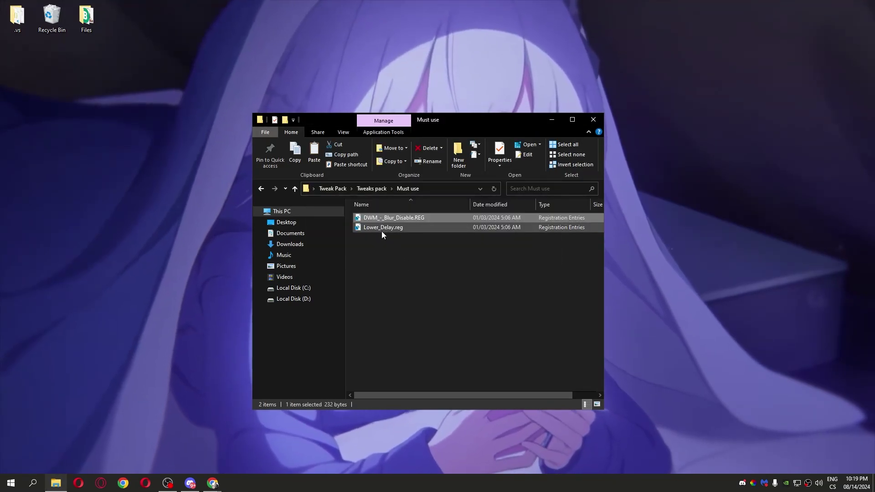
double_click(381, 232)
key("Return")
key("Return")
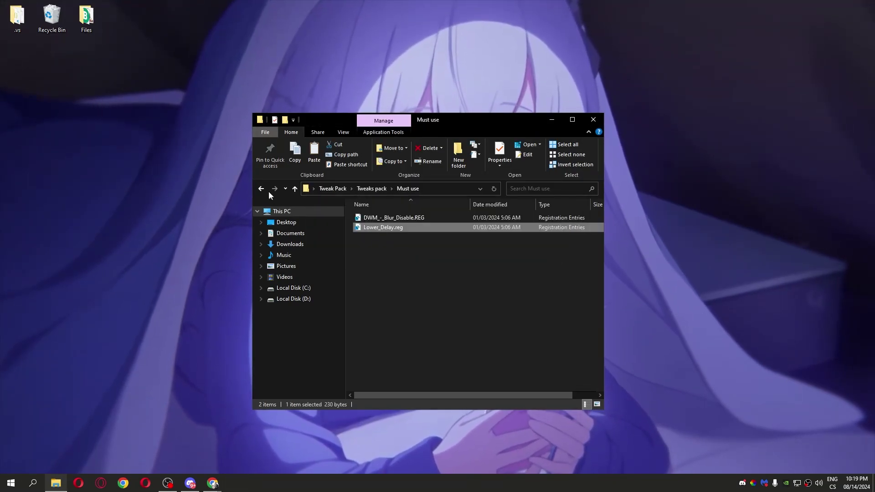
left_click(261, 188)
View OTHER > AMD's AMD Logs.reg in Notepad via Edit, then close it.
double_click(371, 246)
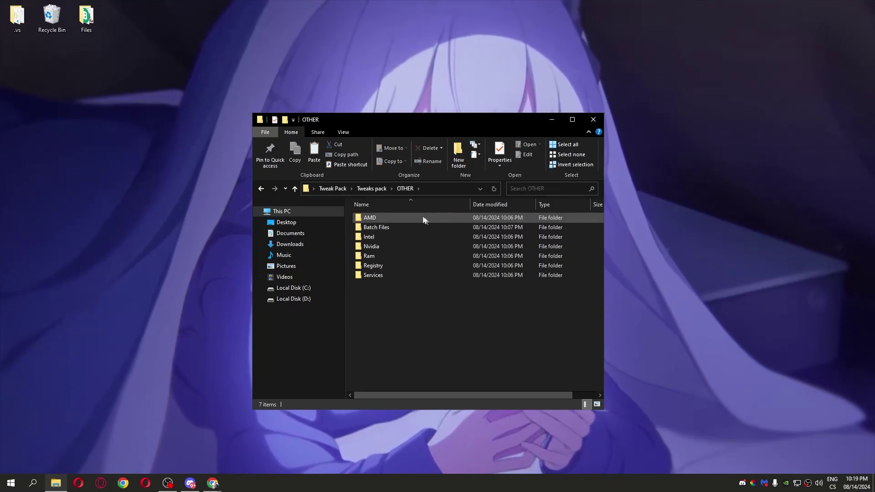
double_click(387, 217)
left_click(260, 188)
double_click(369, 217)
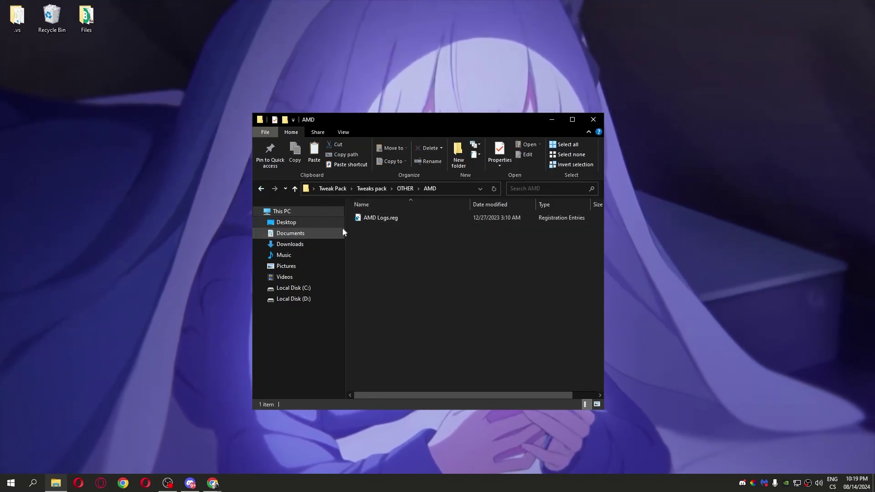
left_click(373, 218)
right_click(377, 217)
left_click(394, 239)
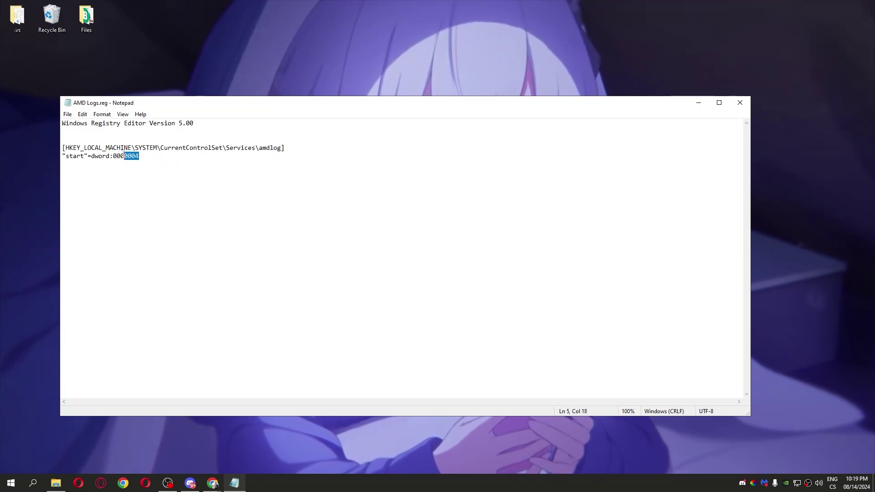
left_click(740, 102)
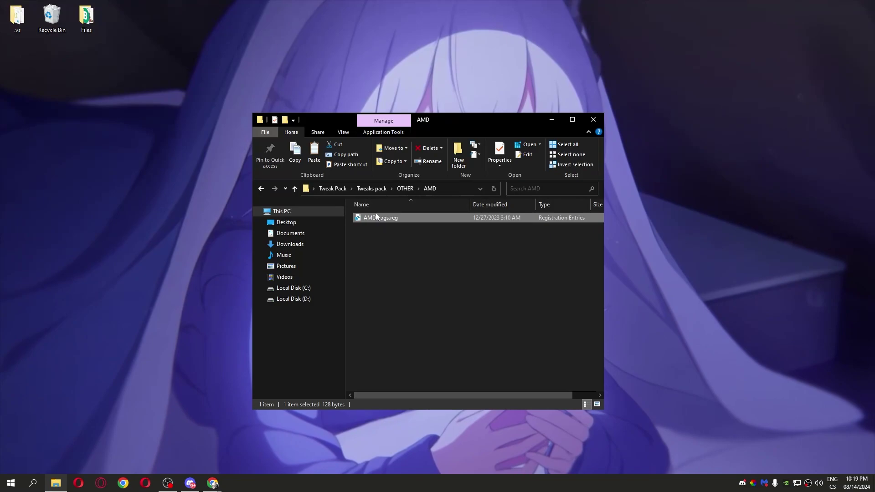
From OTHER's Batch Files, check CPU usage and speed in Task Manager's Performance view, then close it.
left_click(261, 189)
double_click(398, 227)
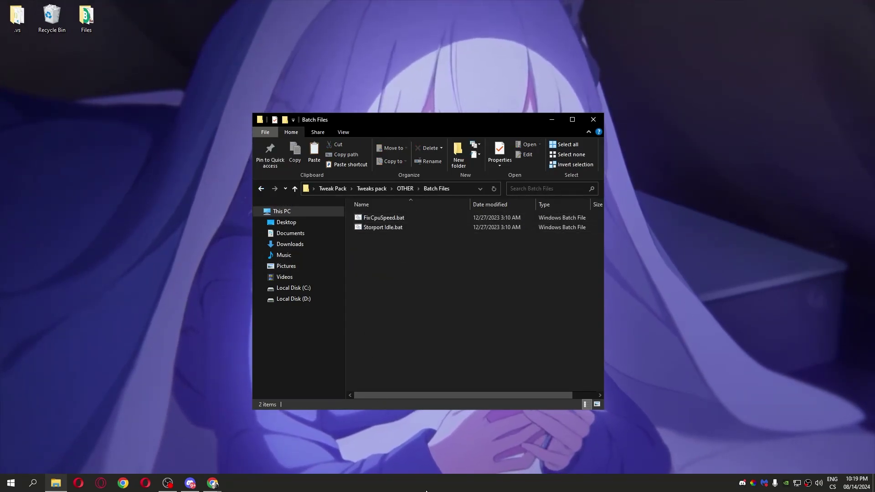
key("ctrl+shift+Escape")
left_click(208, 252)
left_click_drag(342, 230, 622, 166)
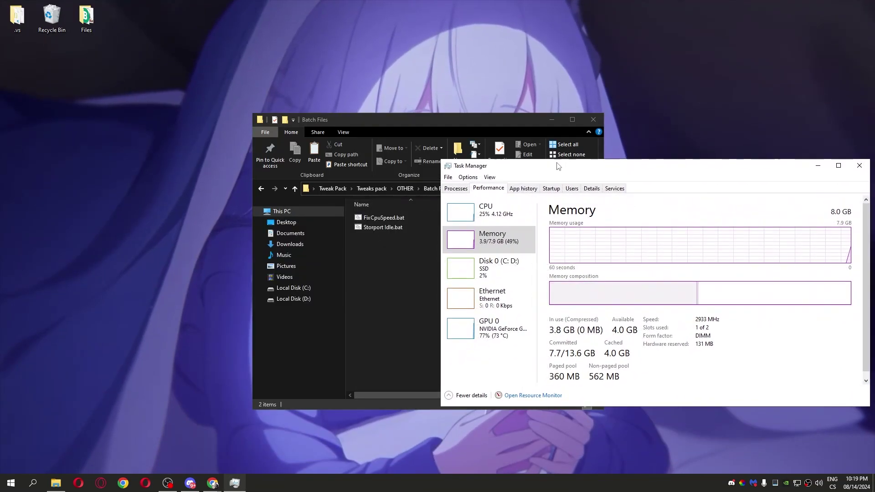
left_click(489, 210)
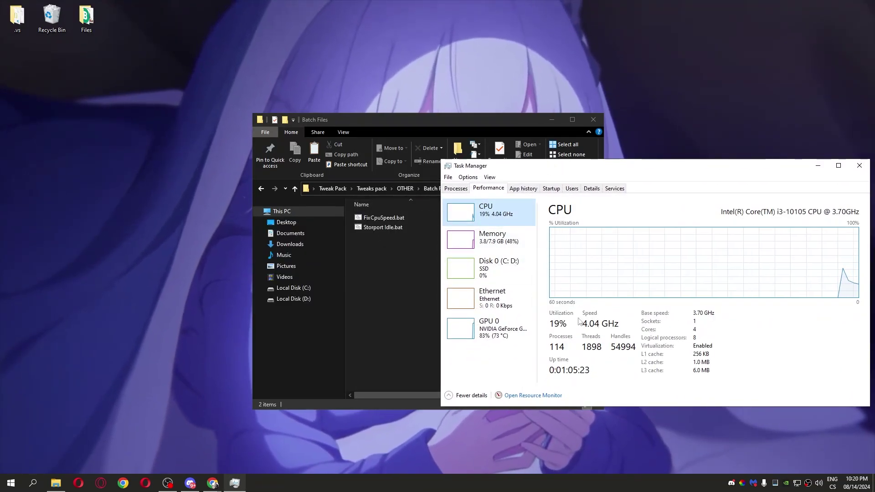
left_click_drag(613, 166, 551, 162)
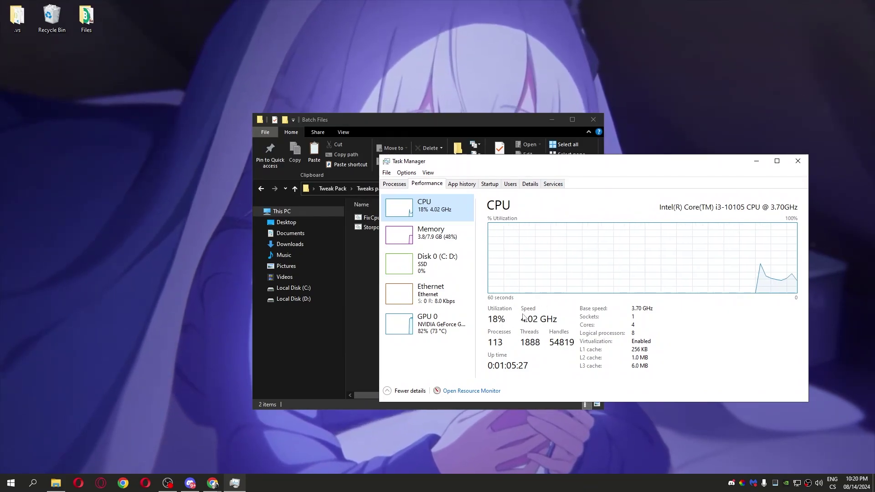
left_click_drag(580, 161, 688, 165)
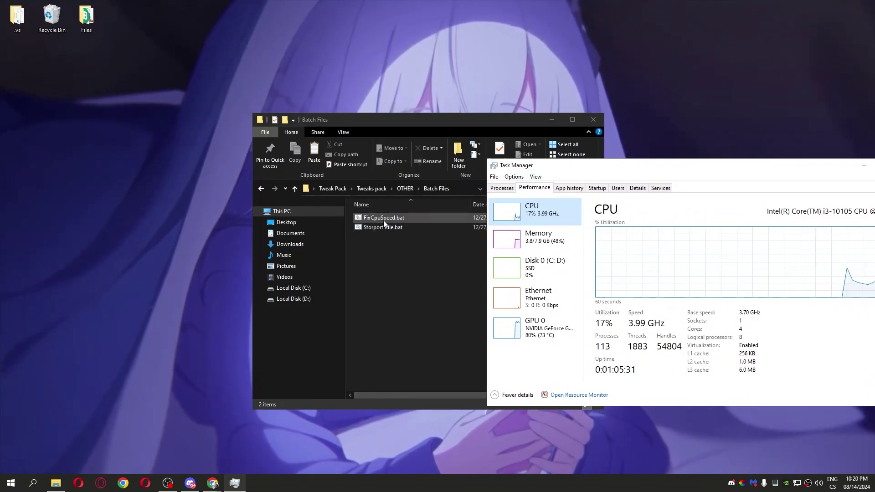
left_click_drag(651, 169, 503, 153)
left_click(756, 147)
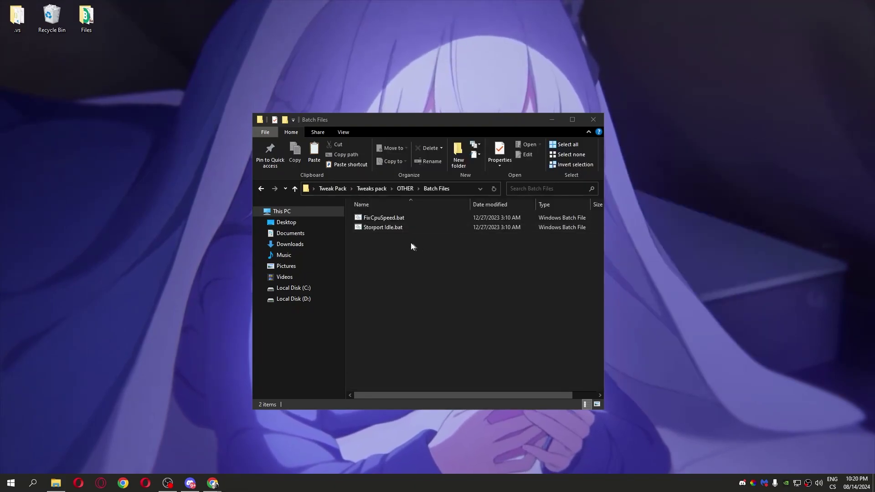
Run FixCpuSpeed.bat and Storport Idle.bat, then return to the OTHER folder.
right_click(367, 218)
left_click(403, 268)
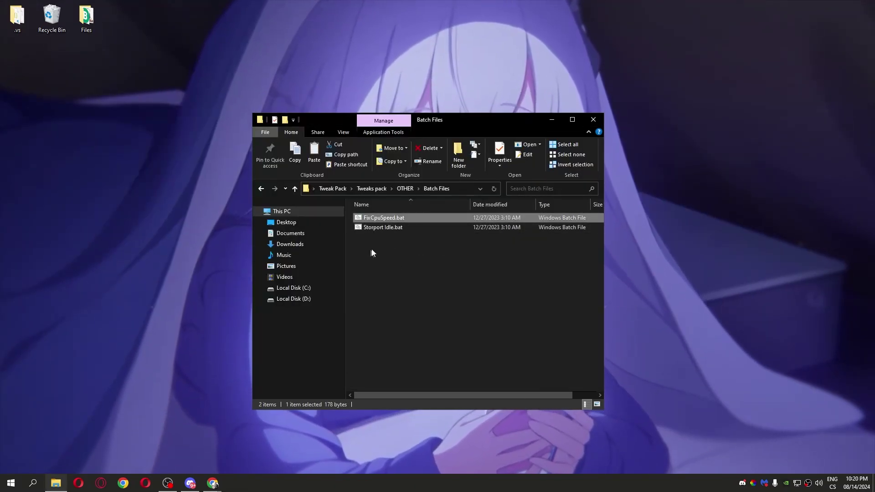
right_click(376, 229)
left_click(403, 276)
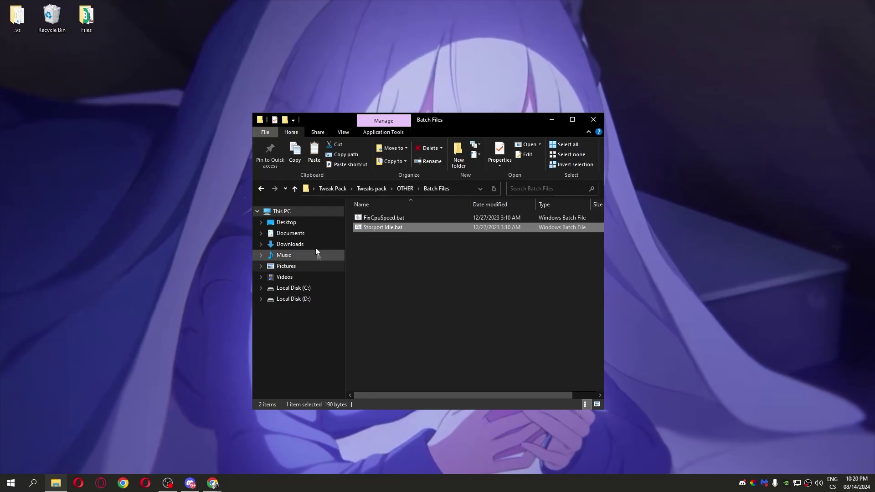
left_click(261, 189)
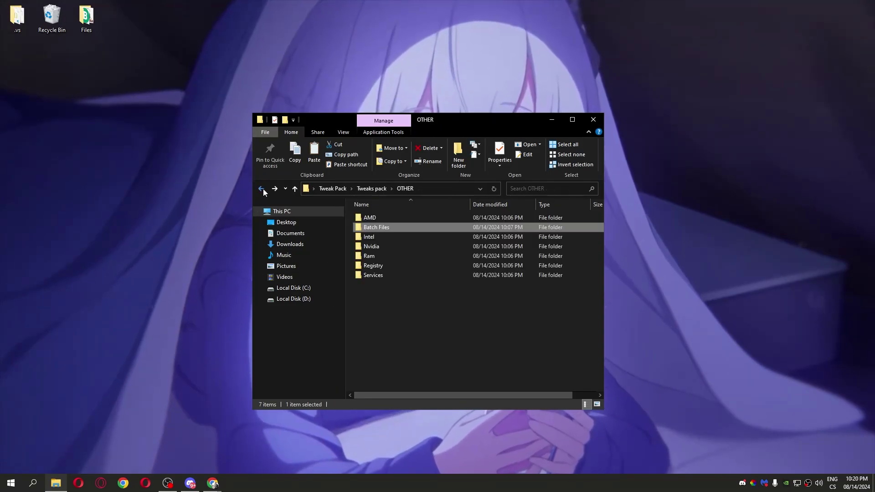
Inspect Intel's 8 GB RAM.reg in Notepad, close it, and merge it into the registry.
double_click(381, 237)
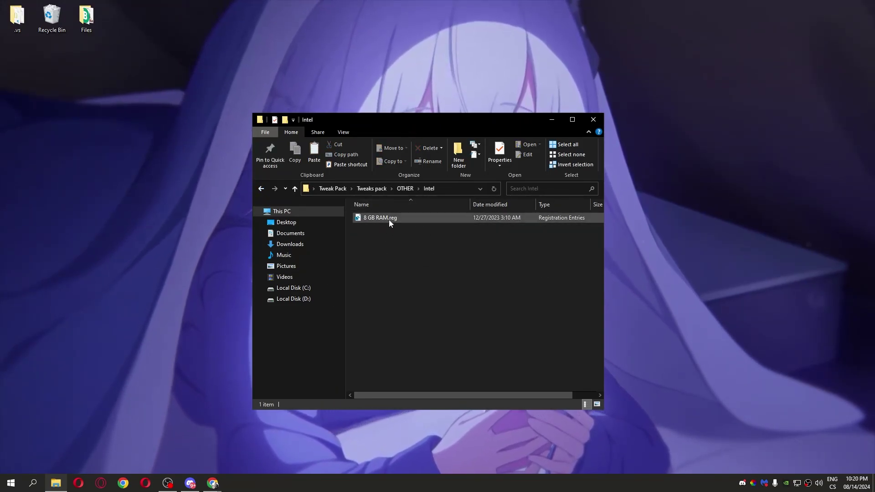
right_click(362, 220)
left_click(380, 245)
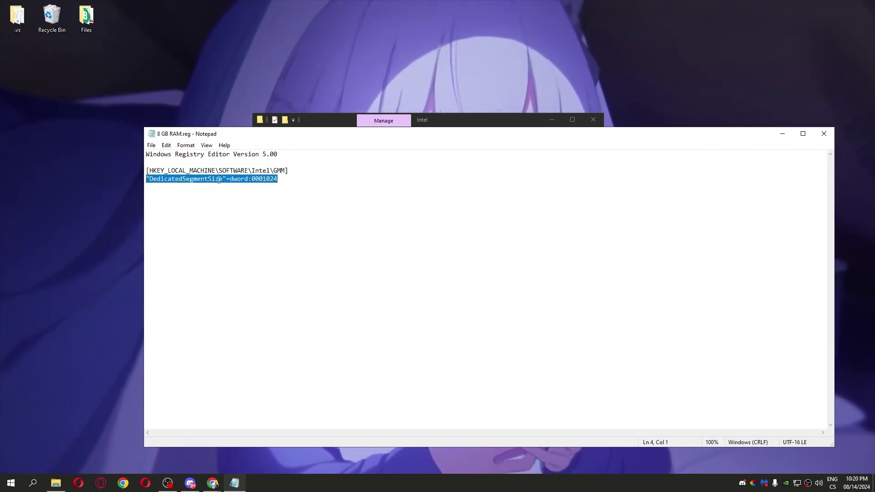
left_click_drag(293, 178, 145, 172)
key("alt+F4")
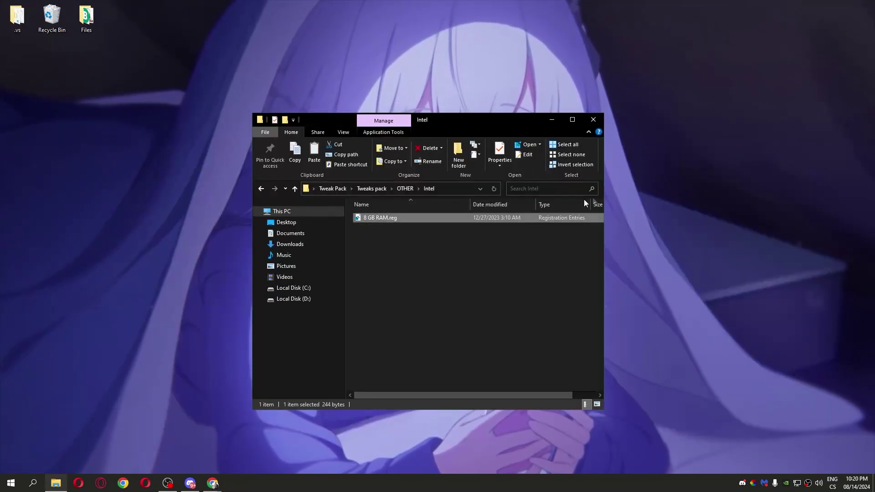
double_click(388, 220)
left_click(503, 255)
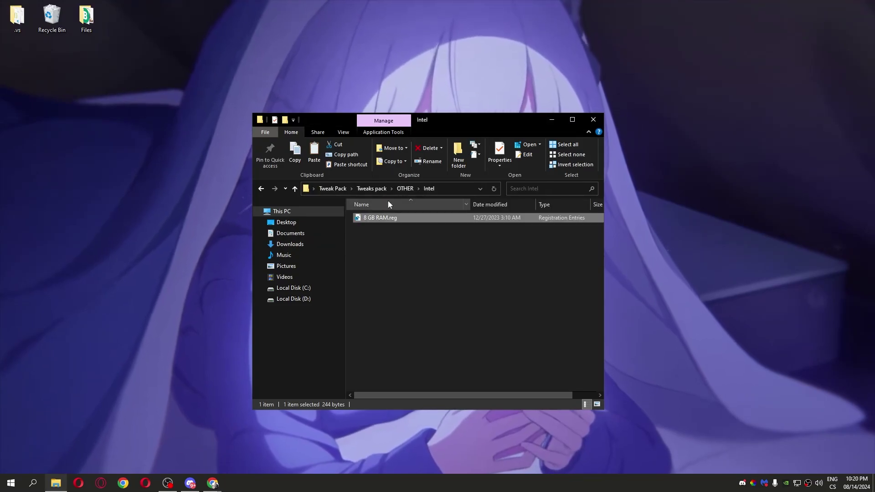
mouse_move(441, 123)
left_mouse_down()
mouse_move(478, 125)
mouse_move(465, 126)
left_mouse_up()
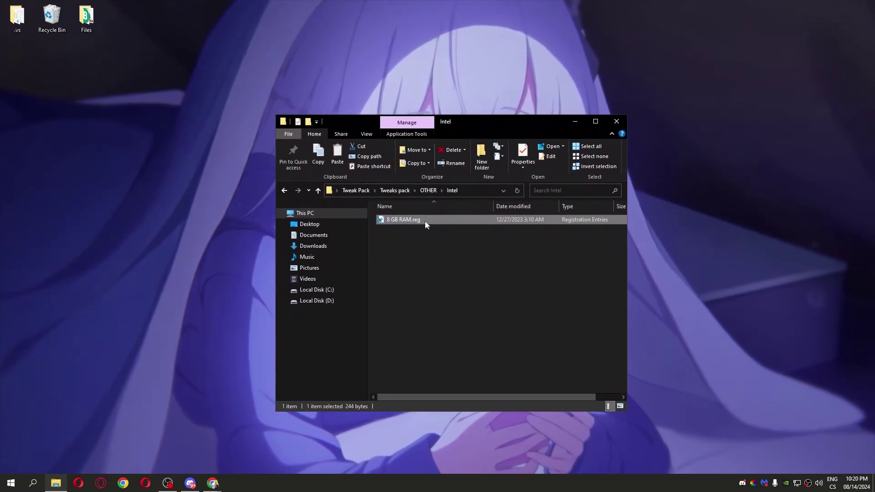
Merge Nvidia's SilkSmoothness.reg into the registry and return to OTHER.
key("BackSpace")
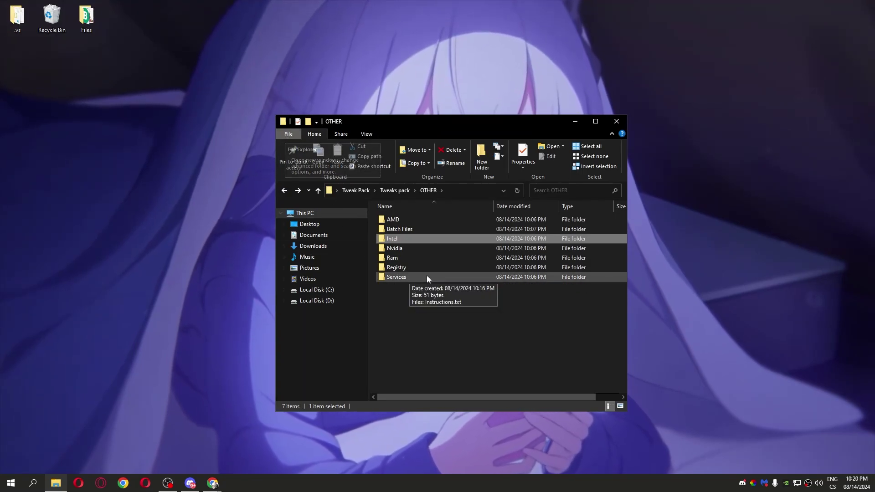
double_click(401, 249)
double_click(397, 222)
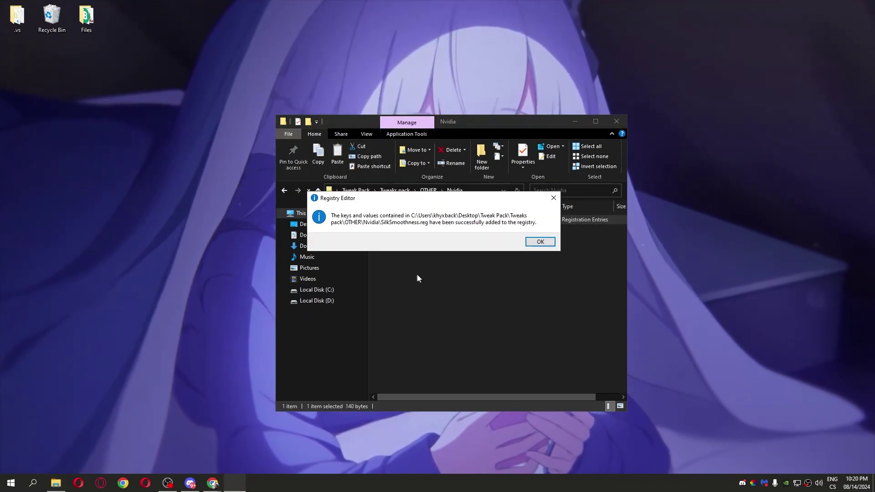
key("Return")
key("BackSpace")
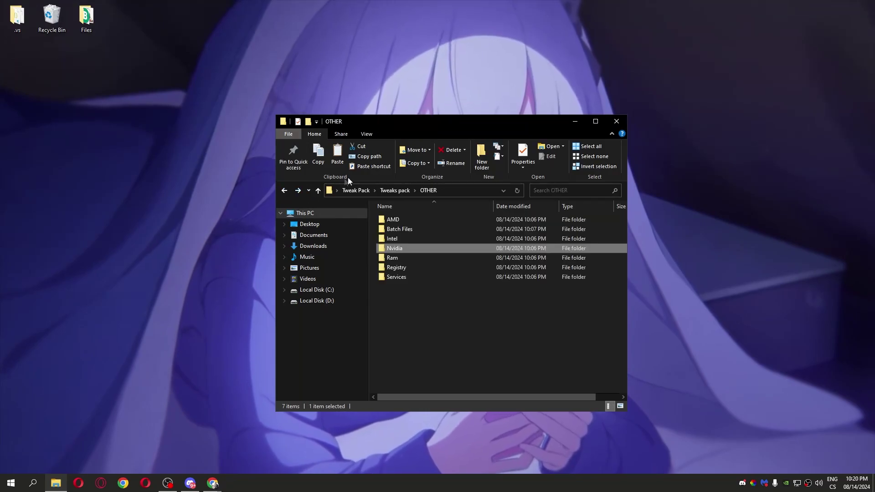
left_click_drag(404, 125, 391, 127)
In the Ram folder, confirm 8.0 GB installed memory on Task Manager's Memory page and close it.
double_click(384, 259)
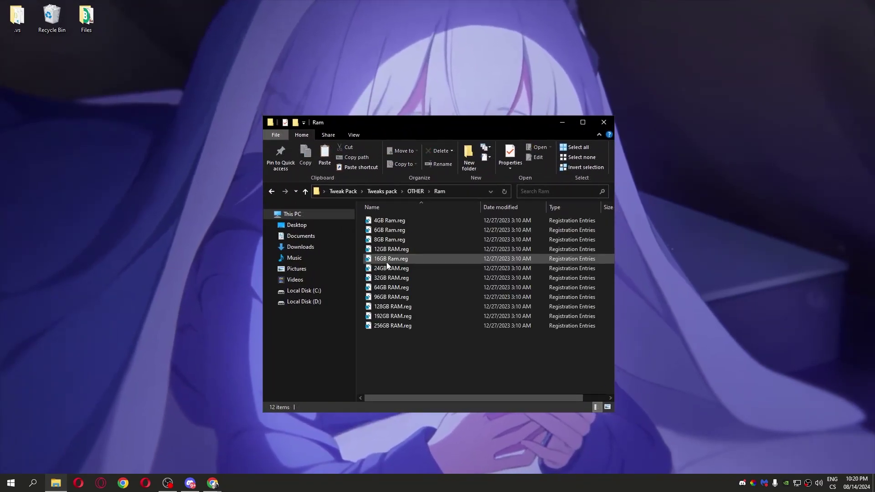
mouse_move(416, 363)
left_mouse_down()
mouse_move(381, 210)
mouse_move(410, 341)
left_mouse_up()
right_click(425, 482)
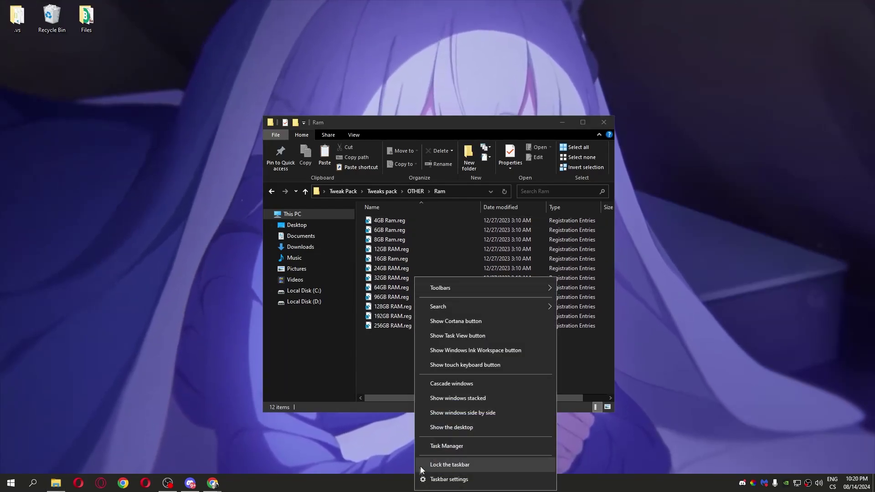
left_click(459, 444)
left_click(386, 168)
left_click_drag(424, 147, 487, 165)
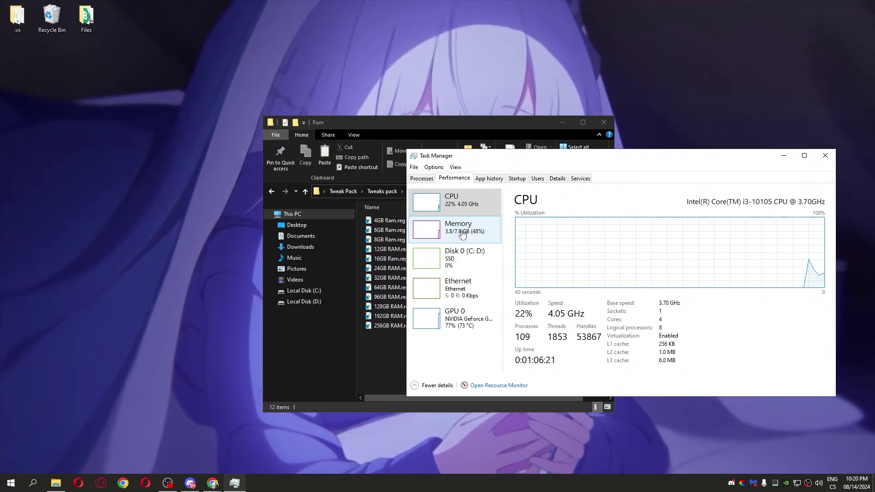
left_click(461, 228)
left_click_drag(486, 161, 411, 172)
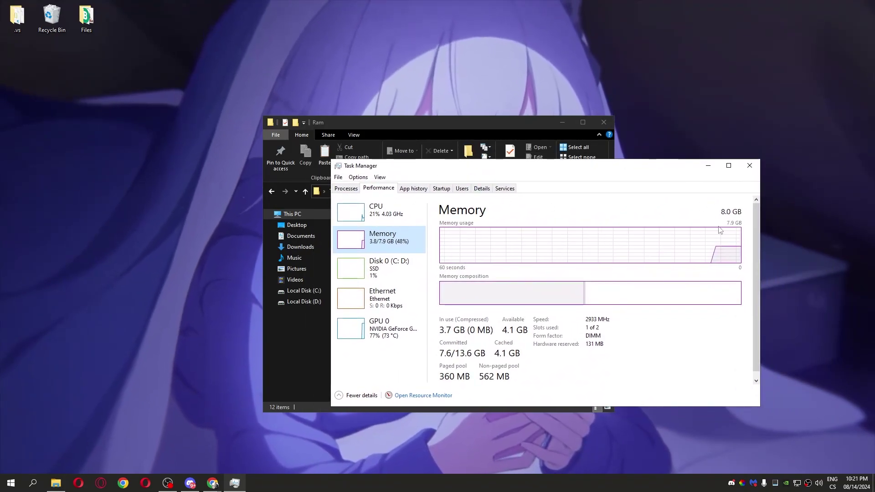
left_click(749, 167)
Merge 8GB Ram.reg into the registry.
double_click(388, 239)
left_click(533, 262)
key("Return")
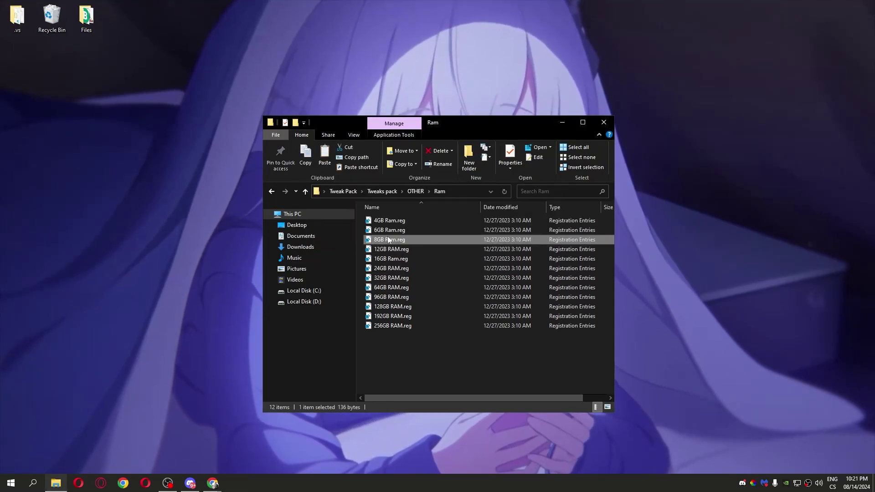
In OTHER > Registry, merge Disable Automatic Driver Updates and the next tweak into the registry.
left_click(271, 192)
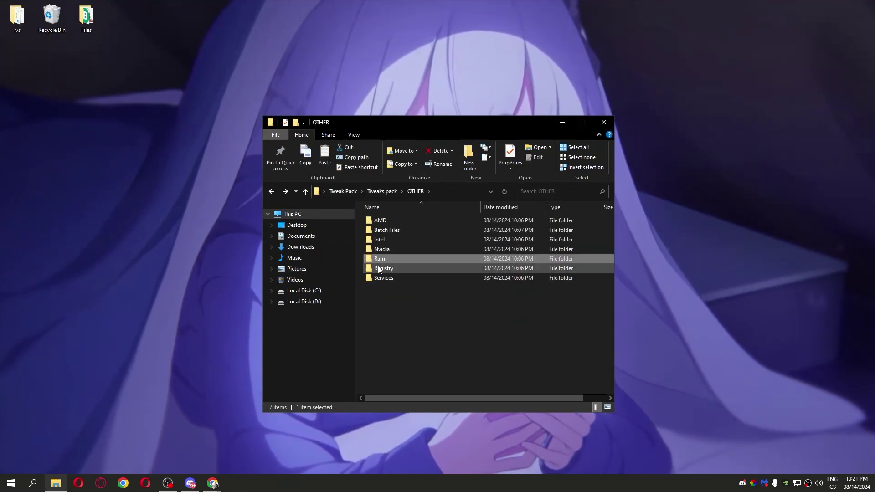
double_click(377, 266)
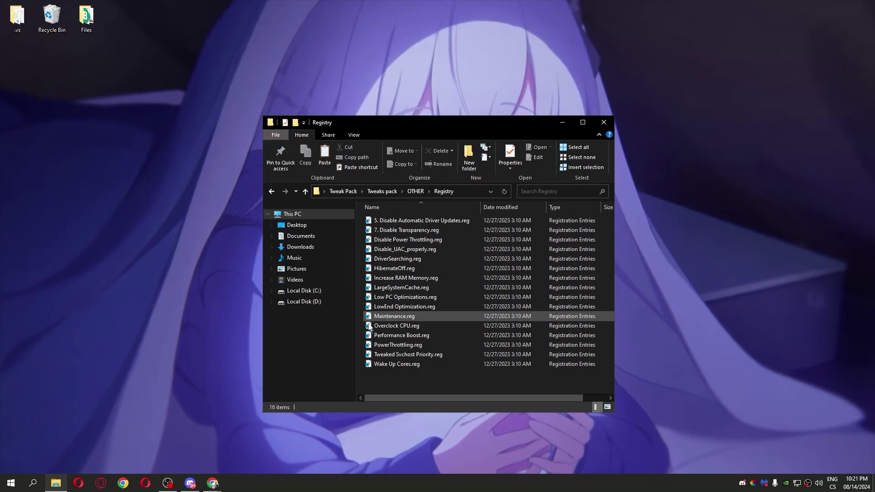
mouse_move(400, 379)
left_mouse_down()
mouse_move(436, 210)
mouse_move(418, 372)
left_mouse_up()
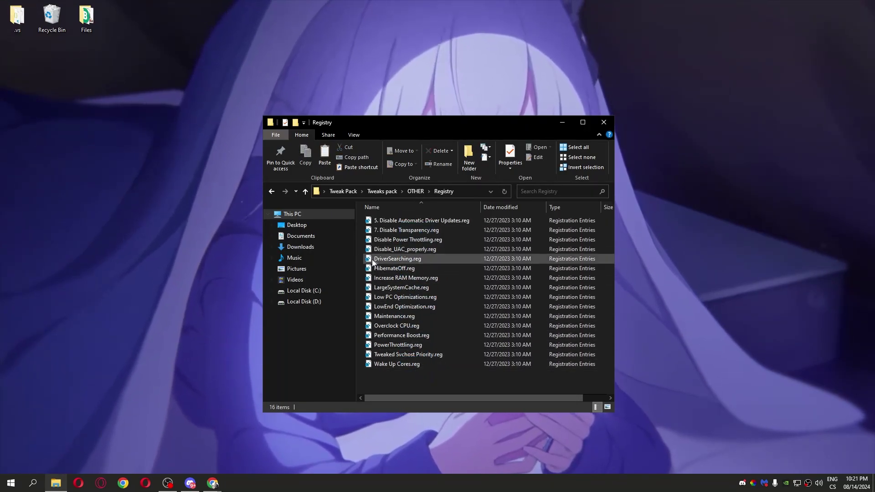
double_click(418, 222)
key("Return")
key("Return")
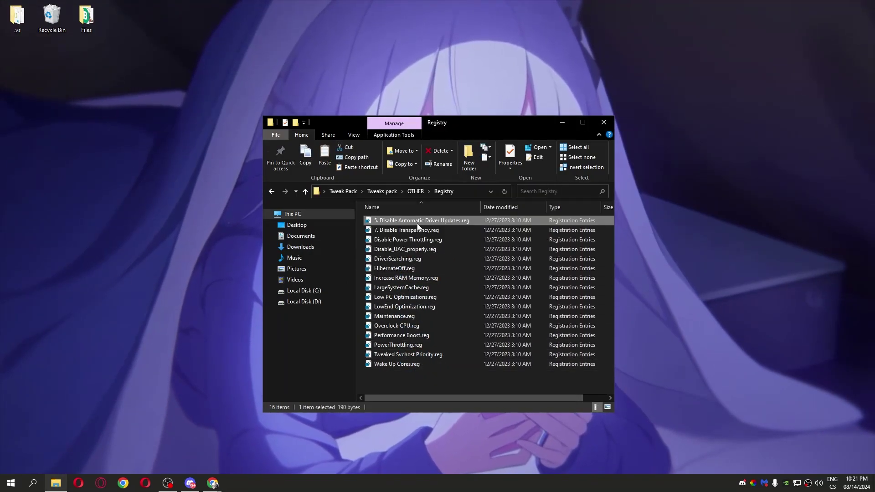
double_click(415, 232)
key("Return")
key("Return")
key("Return")
key("Return")
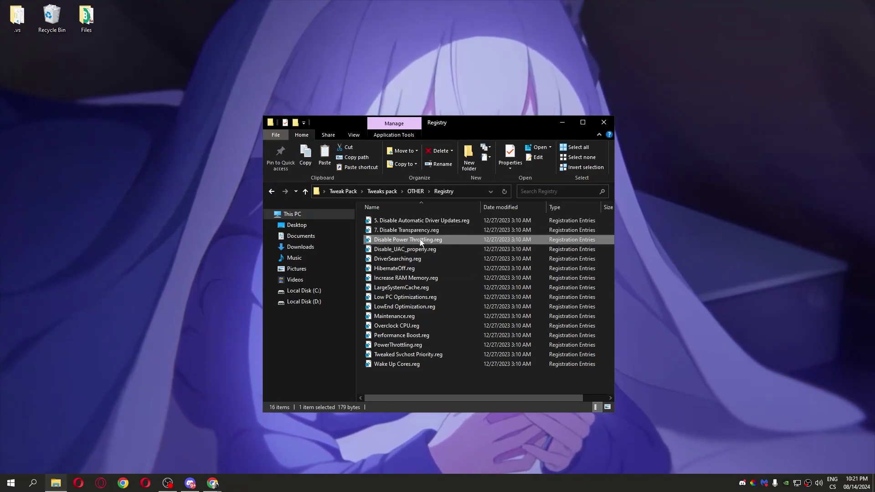
mouse_move(410, 240)
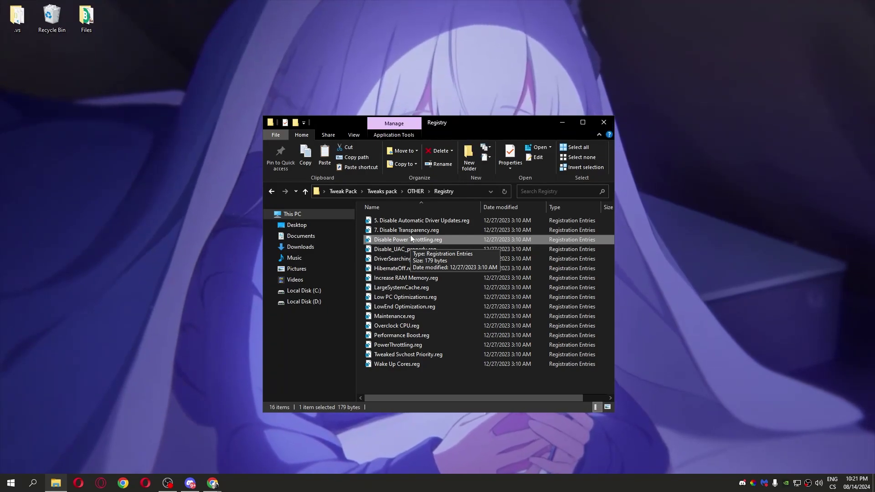
Merge Disable_UAC_properly, DriverSearching and Increase RAM Memory, confirming each dialog.
double_click(418, 251)
key("Return")
key("Return")
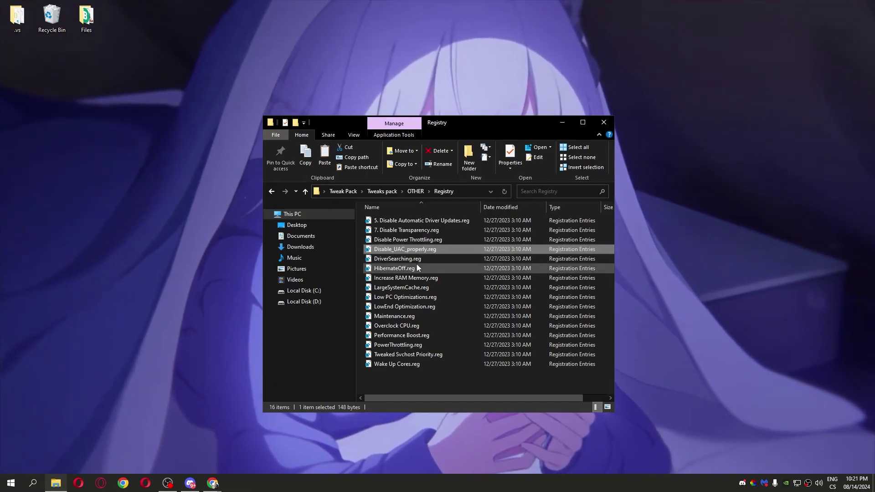
double_click(410, 261)
key("Return")
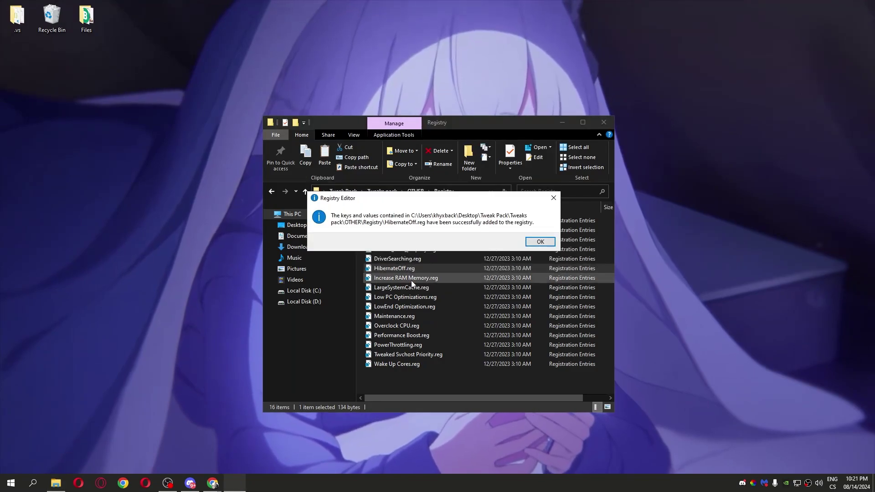
key("Return")
double_click(411, 278)
key("Return")
key("Return")
key("Return")
Merge LowEnd Optimization, PowerThrottling, Wake Up Cores and the remaining tweaks, confirming each.
double_click(413, 304)
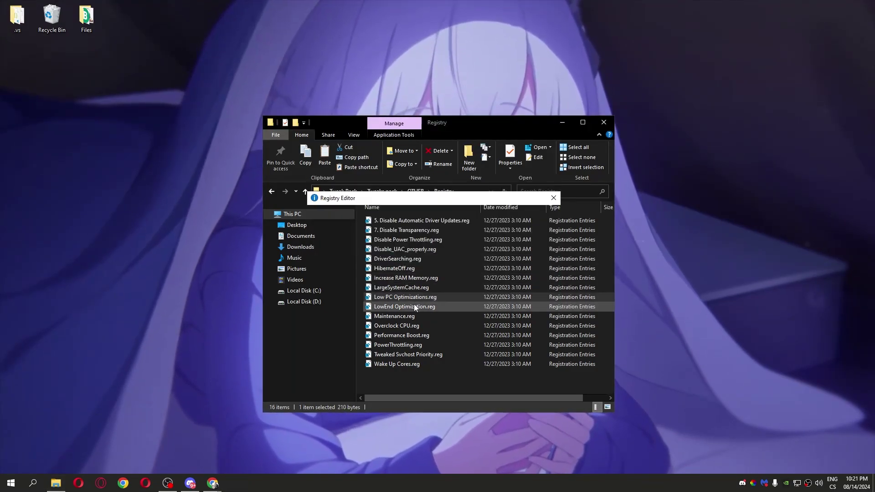
key("Return")
key("Return")
double_click(413, 315)
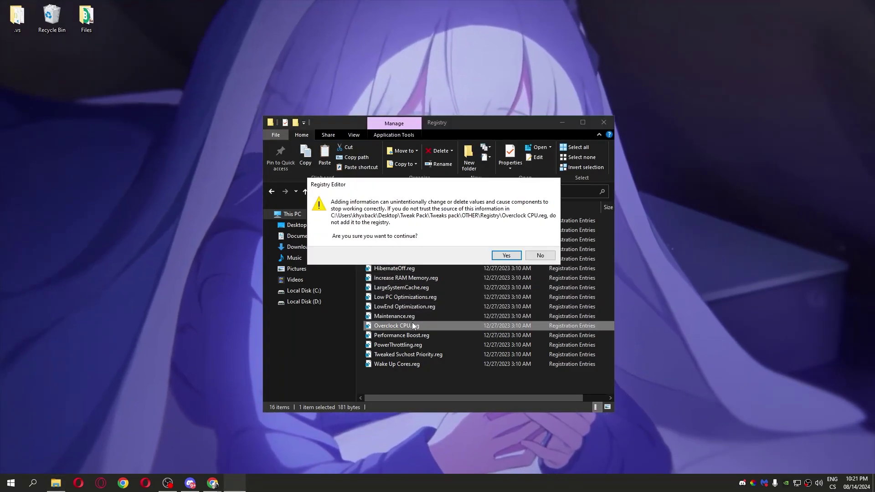
key("Return")
key("Return")
double_click(414, 353)
key("Return")
key("Return")
double_click(412, 346)
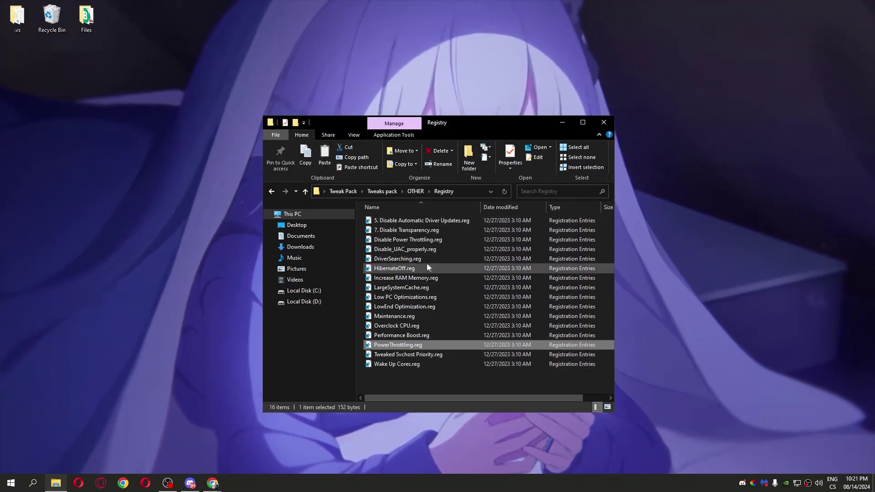
double_click(386, 355)
key("Return")
key("Return")
left_click(400, 366)
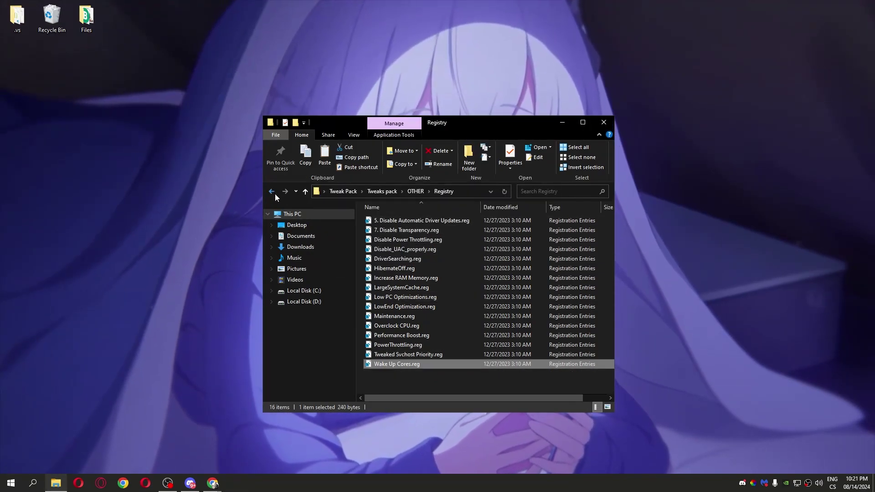
Read Services' Instructions.txt, close it, and go back up to the Tweaks pack folder.
left_click(273, 193)
double_click(382, 278)
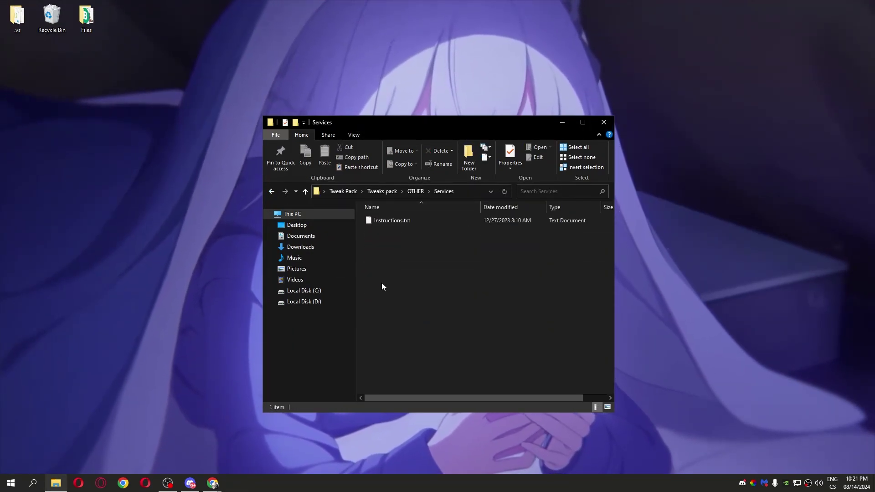
double_click(385, 221)
left_click(793, 130)
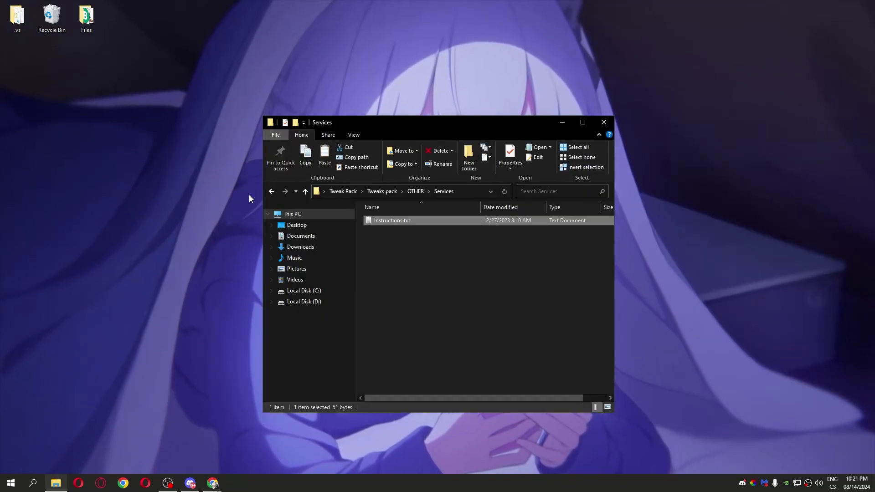
left_click(273, 193)
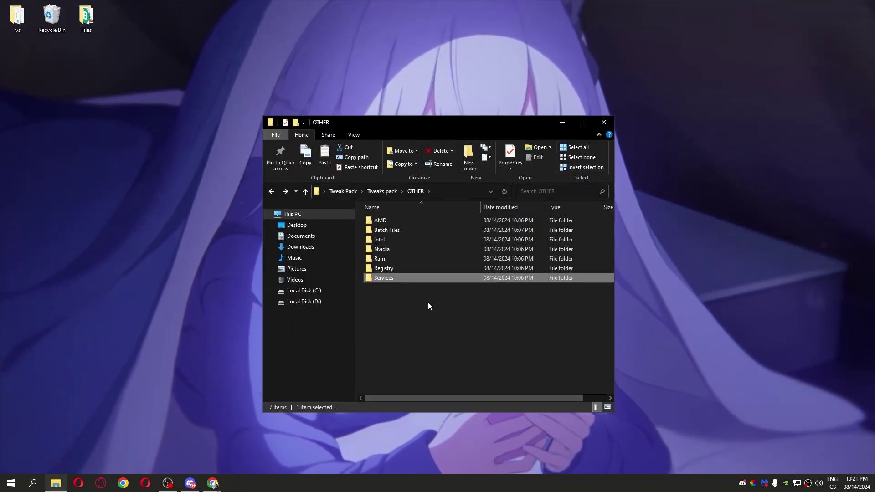
left_click(305, 191)
left_click_drag(393, 119, 402, 118)
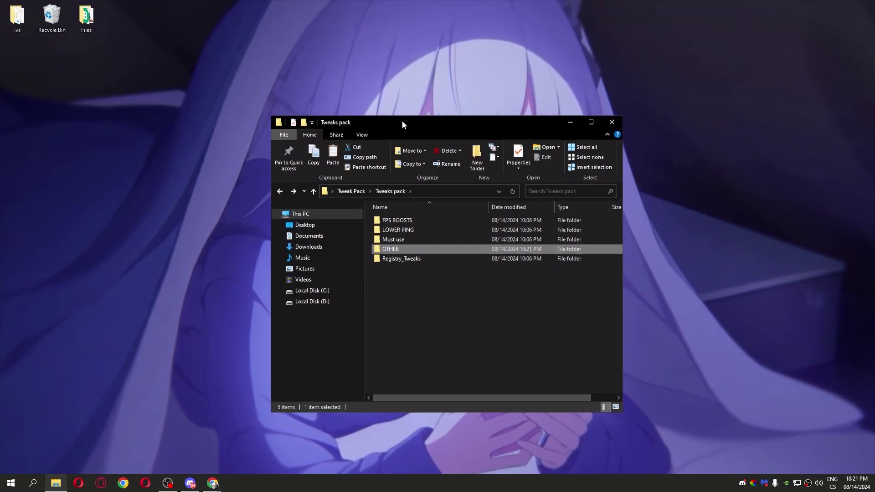
In Registry_Tweaks > Registry Tweaks, merge FN-HighPriority, Limited User Account Control and the rest, then go back.
double_click(393, 258)
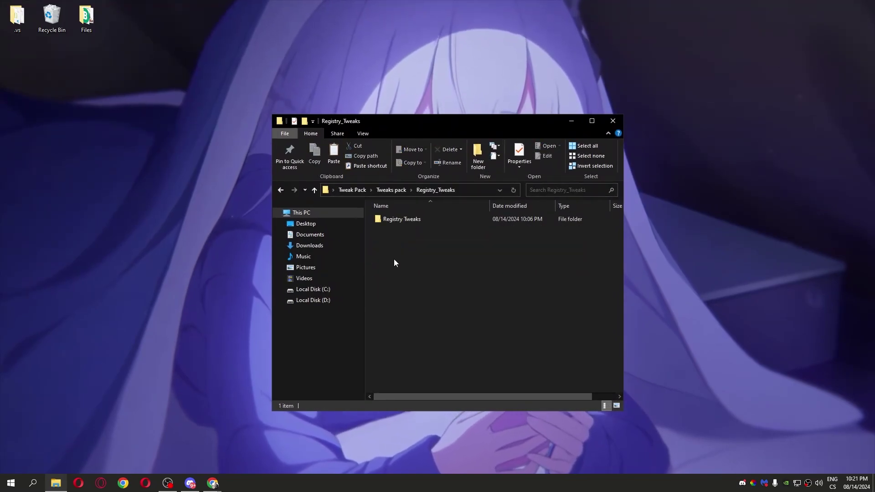
double_click(415, 221)
left_click(414, 219)
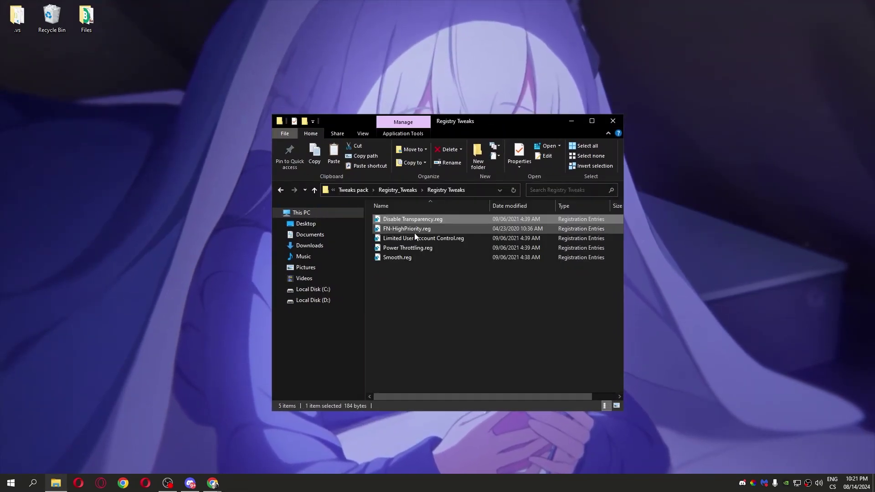
double_click(407, 228)
key("Return")
key("Return")
mouse_move(406, 228)
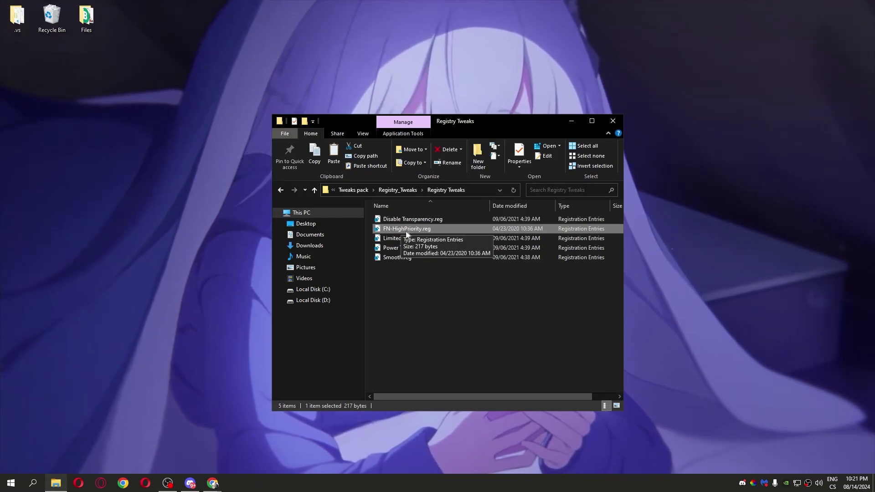
double_click(395, 238)
key("Return")
key("Return")
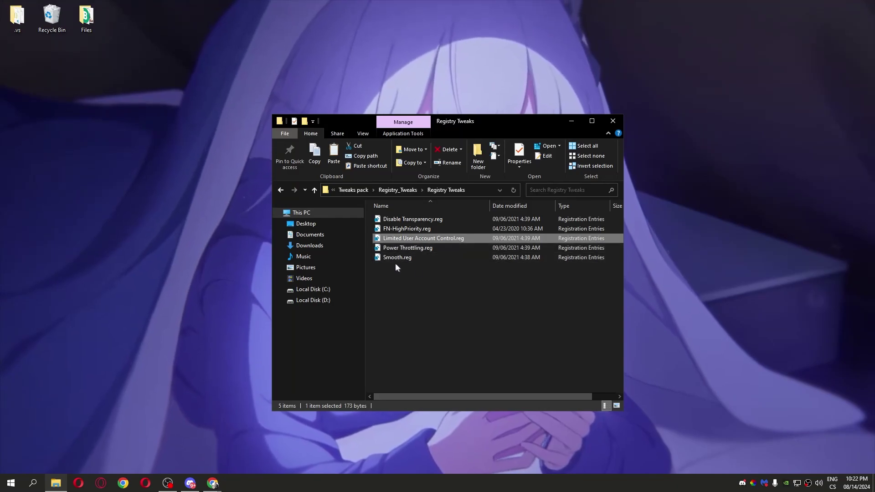
double_click(395, 257)
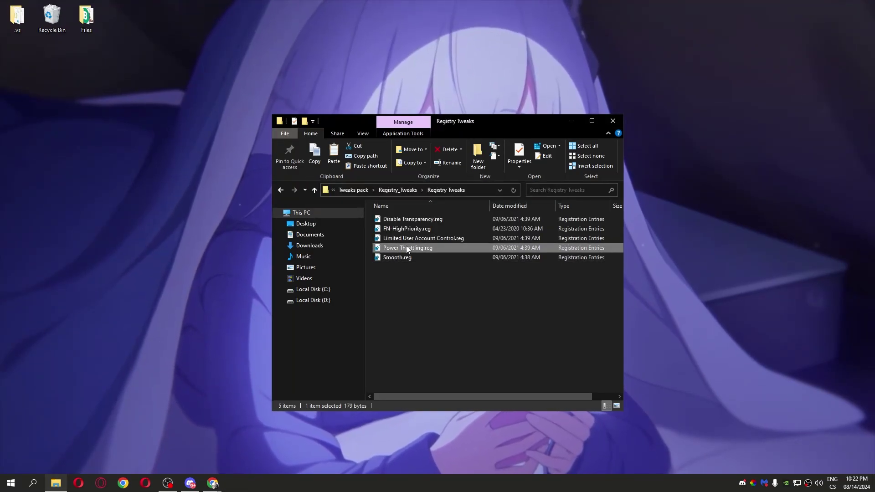
key("Return")
left_click(280, 191)
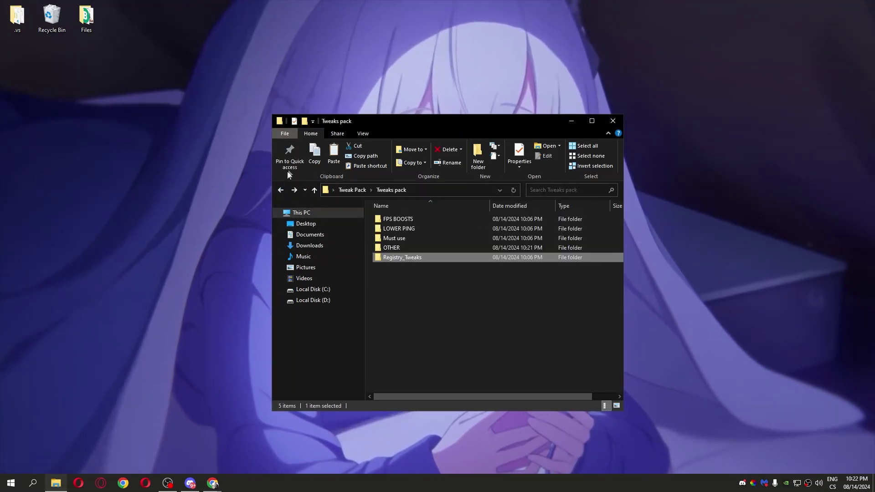
Close Explorer and check the GPU scheduling toggle in Display > Graphics settings.
left_click_drag(427, 128, 417, 135)
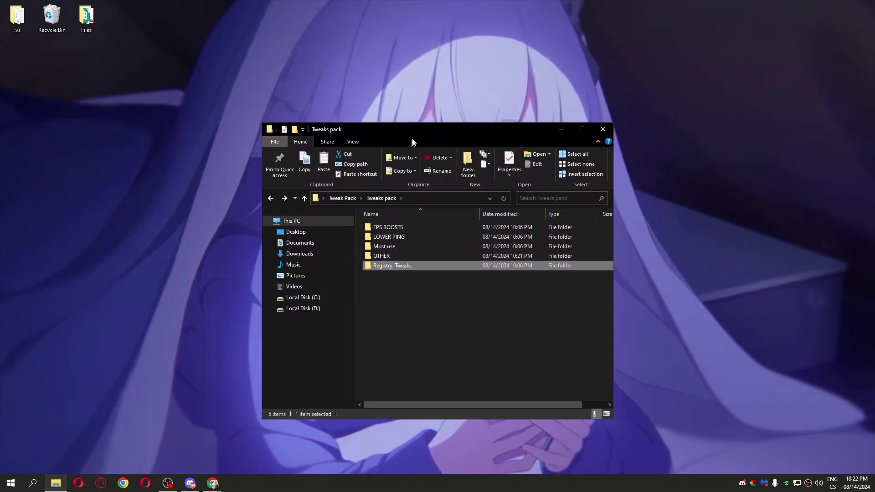
left_click(598, 131)
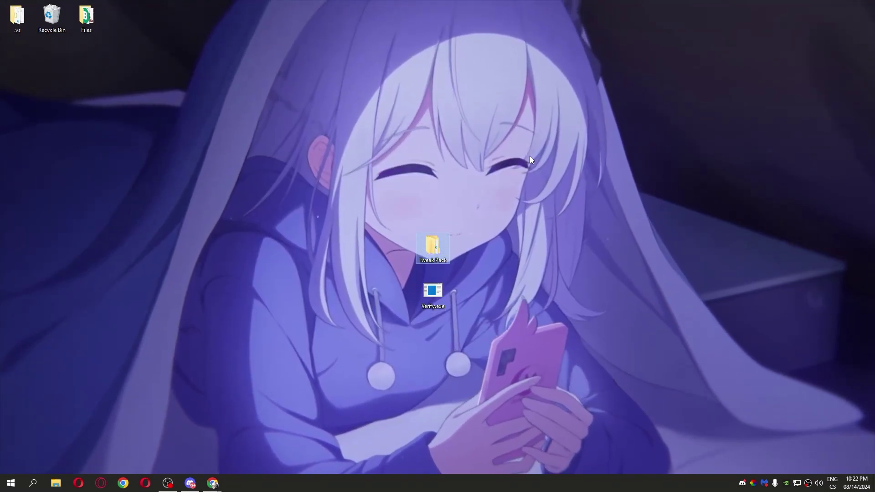
right_click(530, 157)
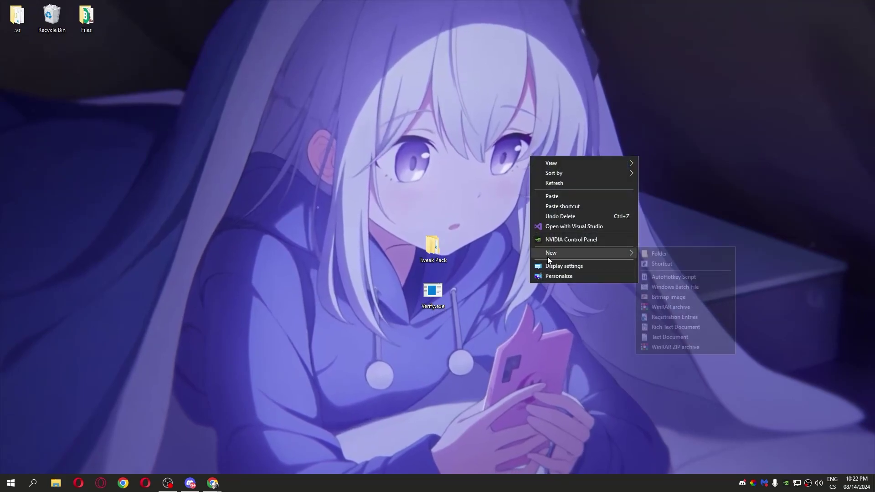
left_click(546, 263)
scroll(502, 391, "down", 2)
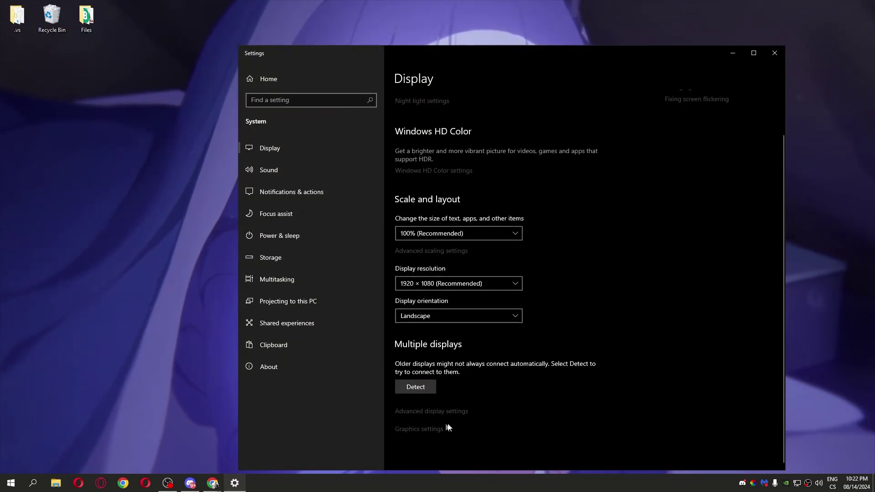
left_click(444, 425)
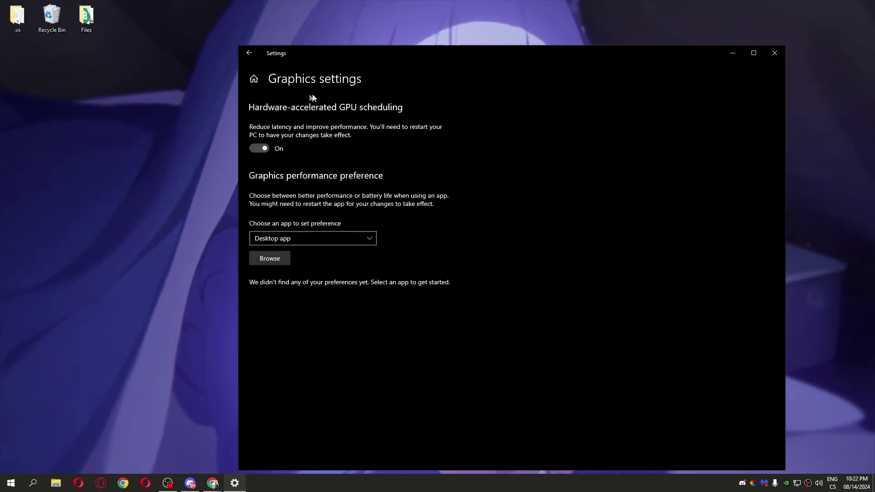
left_click_drag(479, 53, 418, 44)
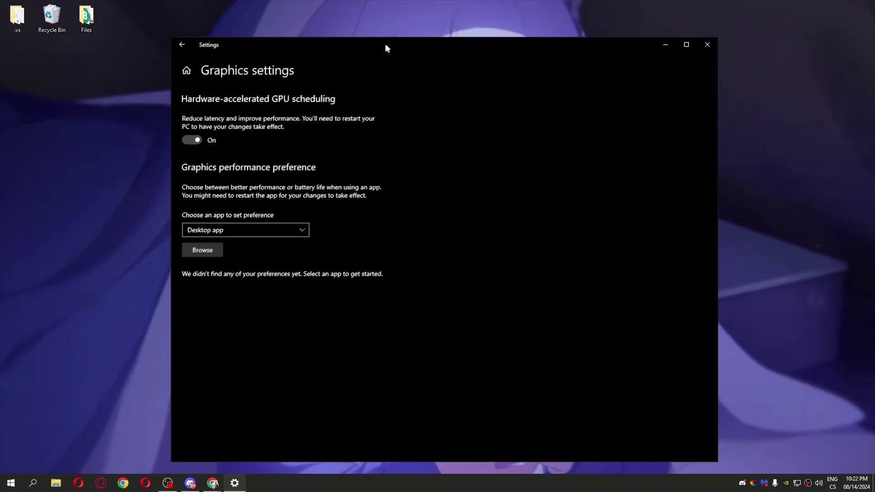
Verify the monitor's 240 Hz refresh rate in Display adapter properties, then close all windows.
left_click(189, 44)
scroll(489, 267, "down", 2)
left_click(381, 394)
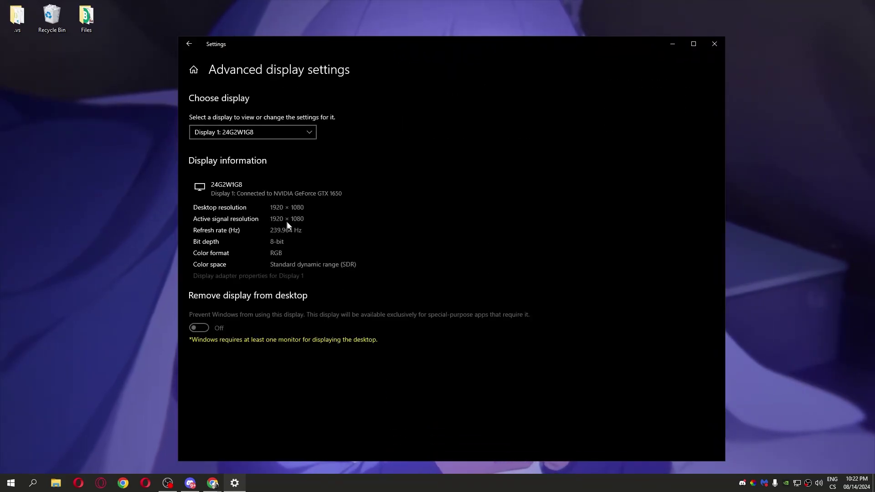
left_click(213, 275)
left_click_drag(78, 52, 330, 150)
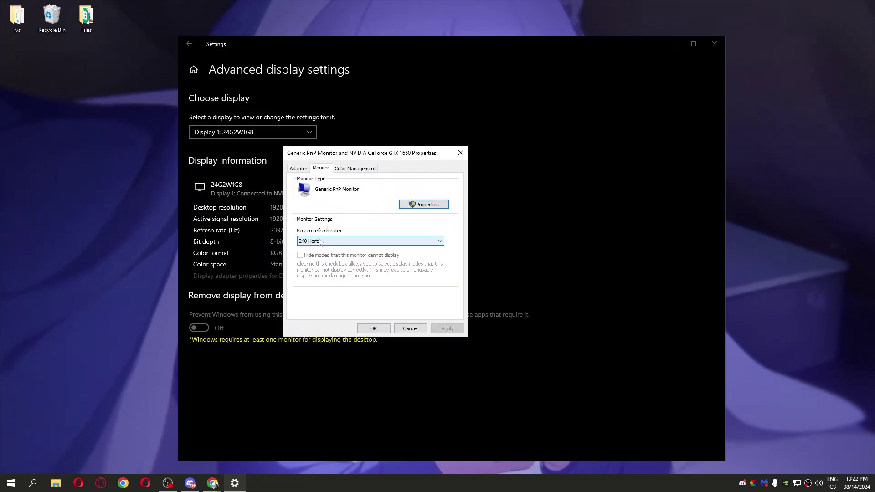
left_click(350, 321)
left_click(373, 328)
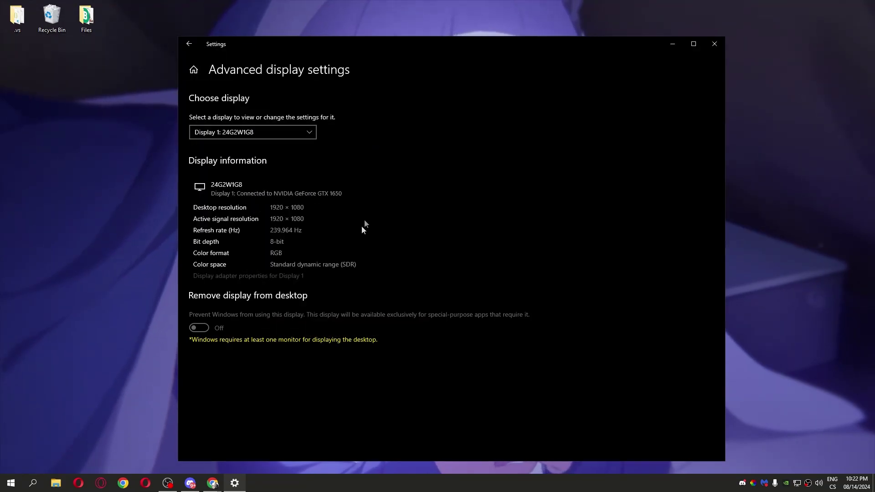
left_click(715, 45)
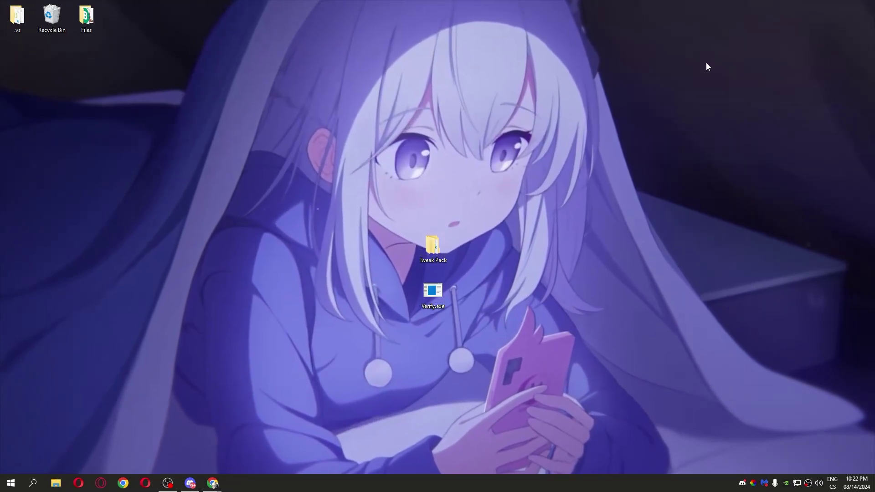